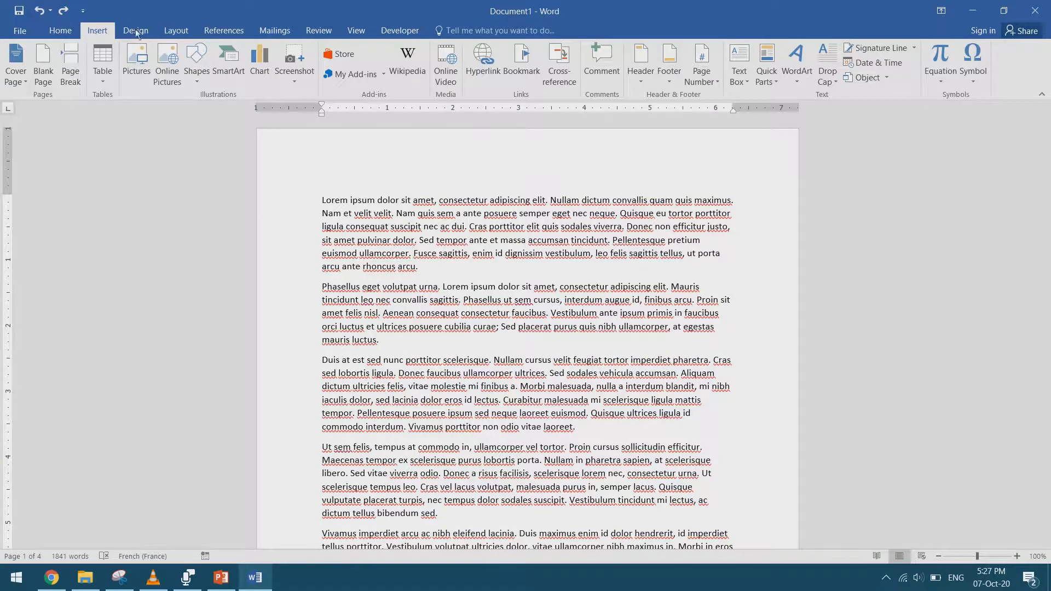
- Insert the picture Tulips.jpg into the first paragraph and shrink it to about 1.75" high by 2.33" wide
click(137, 64)
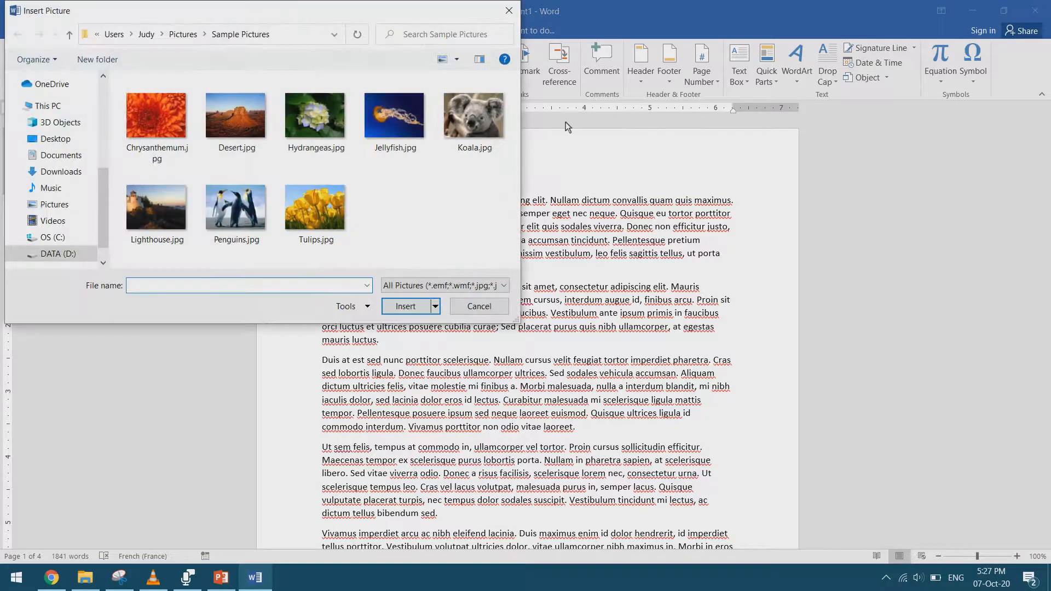
double_click(323, 211)
scroll(755, 404, down, 2)
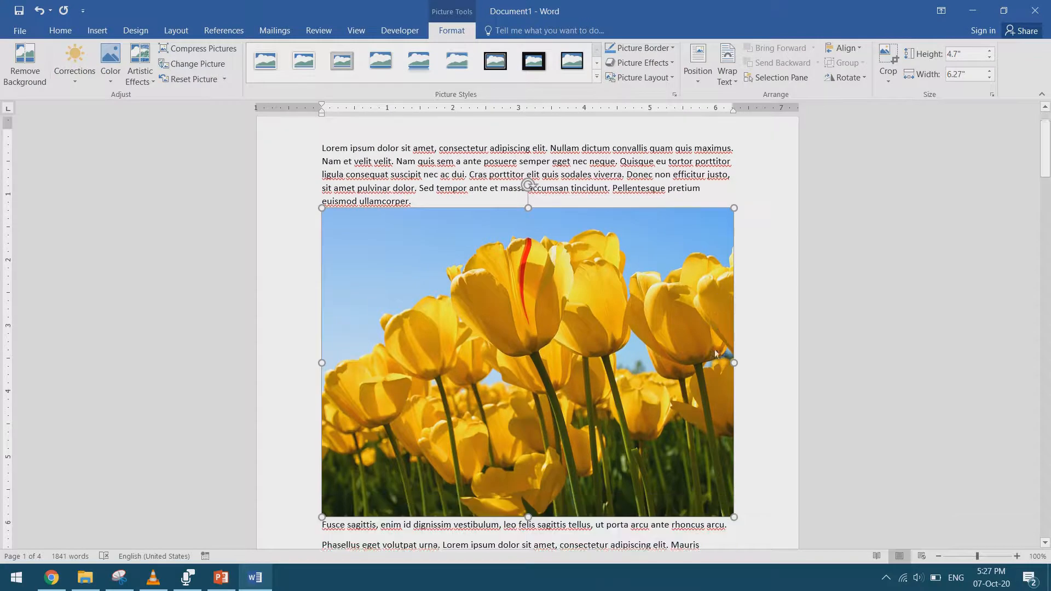
drag(735, 506, 476, 274)
- Add the text "The picture is moving with the text" directly before the inline tulip picture
click(408, 294)
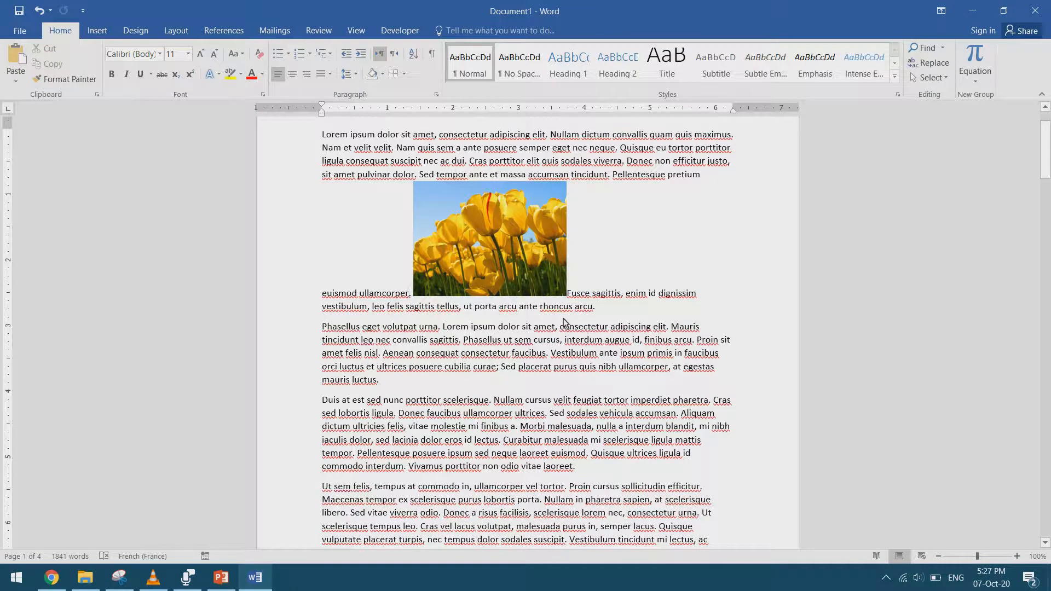
key(ctrl+z)
text(The picture w)
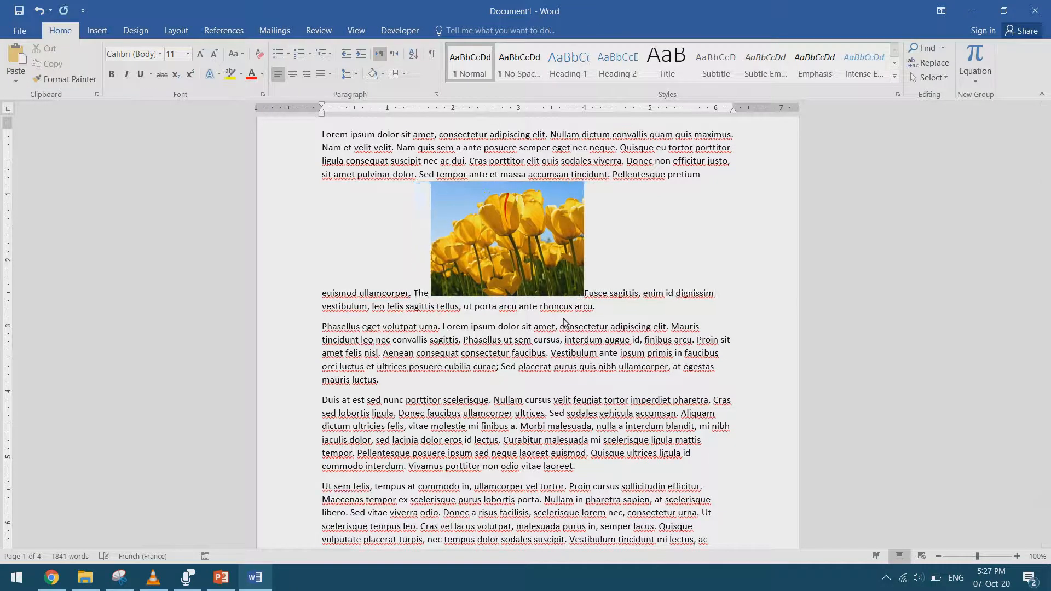
key(BackSpace)
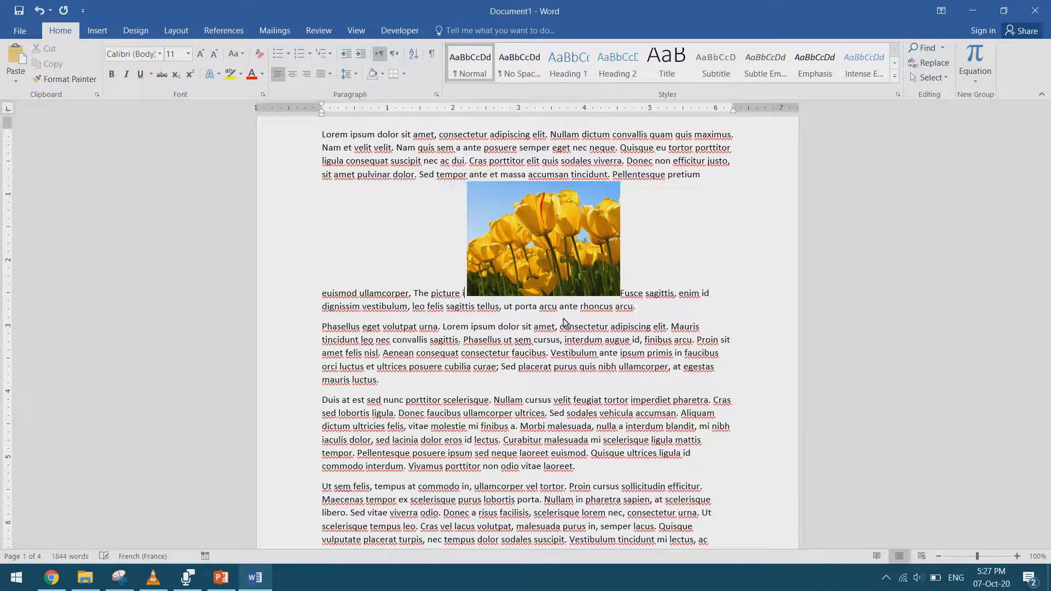
text(is moving with th)
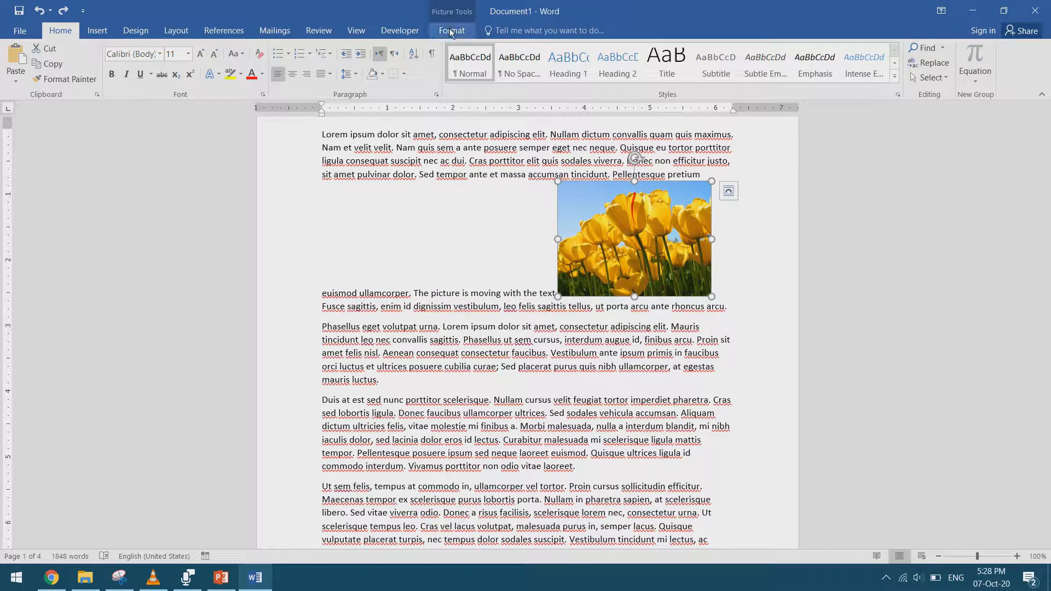
- Try positioning the tulip picture at the page's middle center with text wrapping, move it up into the first paragraphs, and undo both changes
click(450, 31)
click(697, 62)
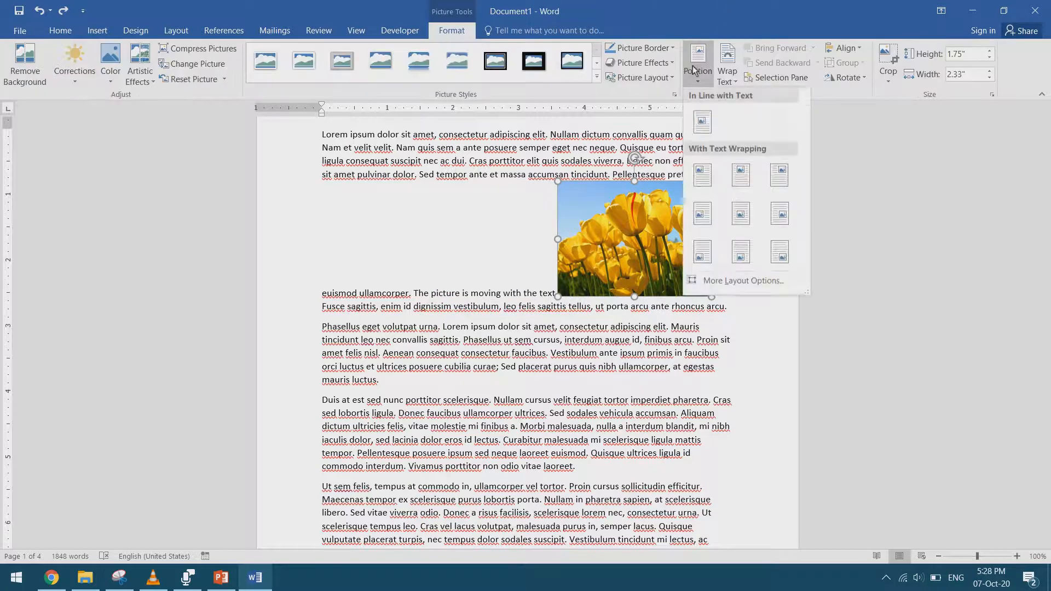
click(739, 215)
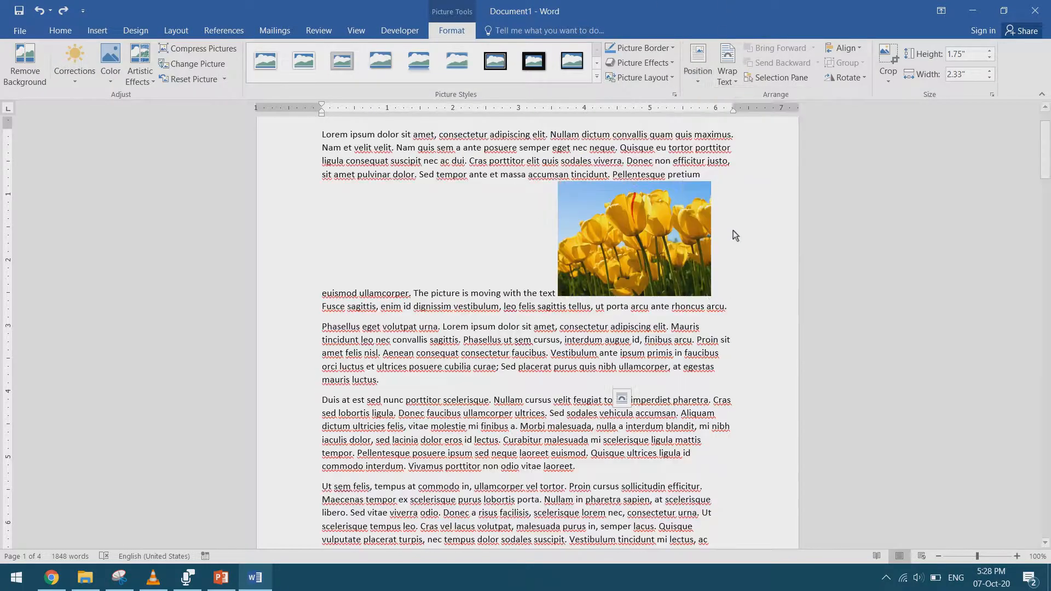
drag(529, 438, 525, 214)
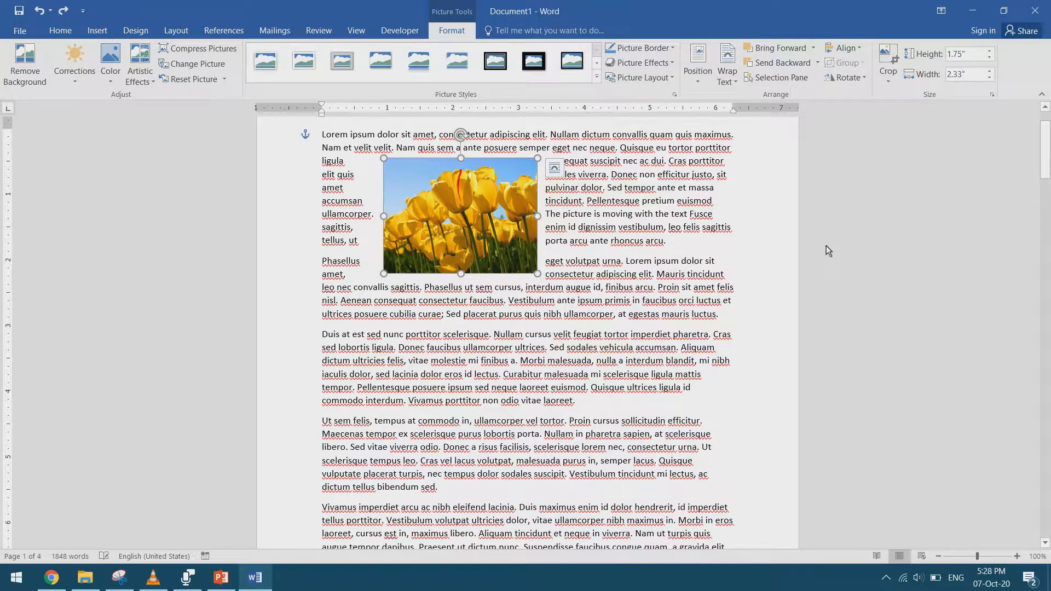
key(ctrl+z)
key(ctrl+z)
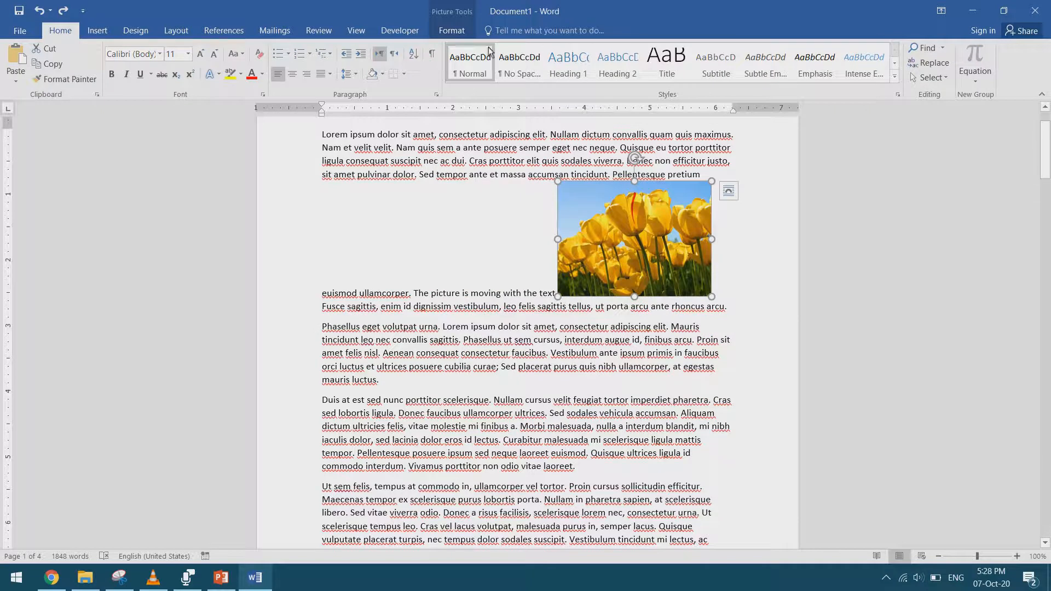
- Set the tulip picture's text wrapping to Square and move it down over the second and third paragraphs
click(451, 30)
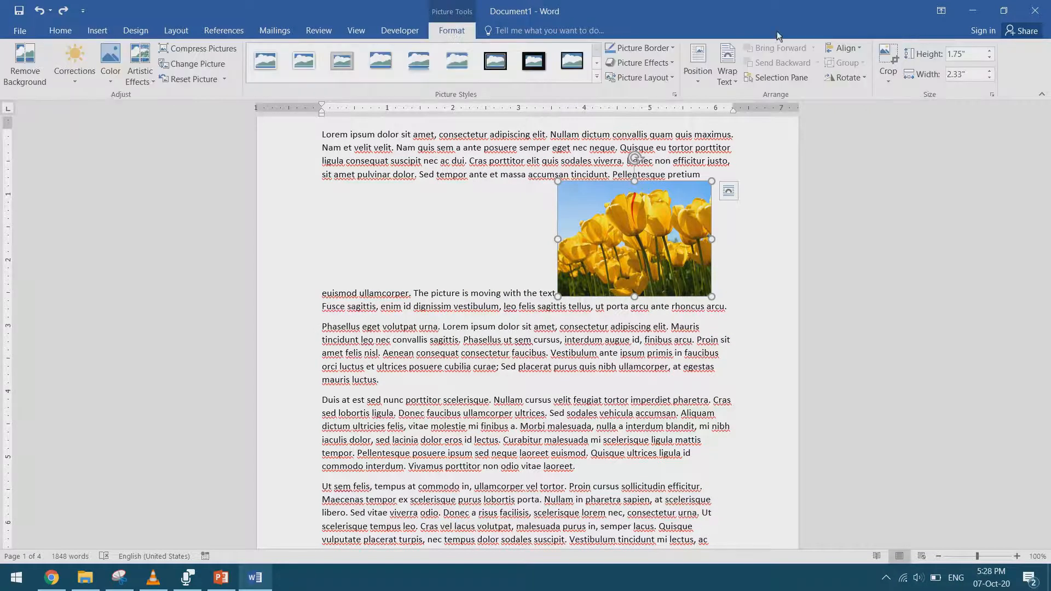
click(727, 65)
click(727, 65)
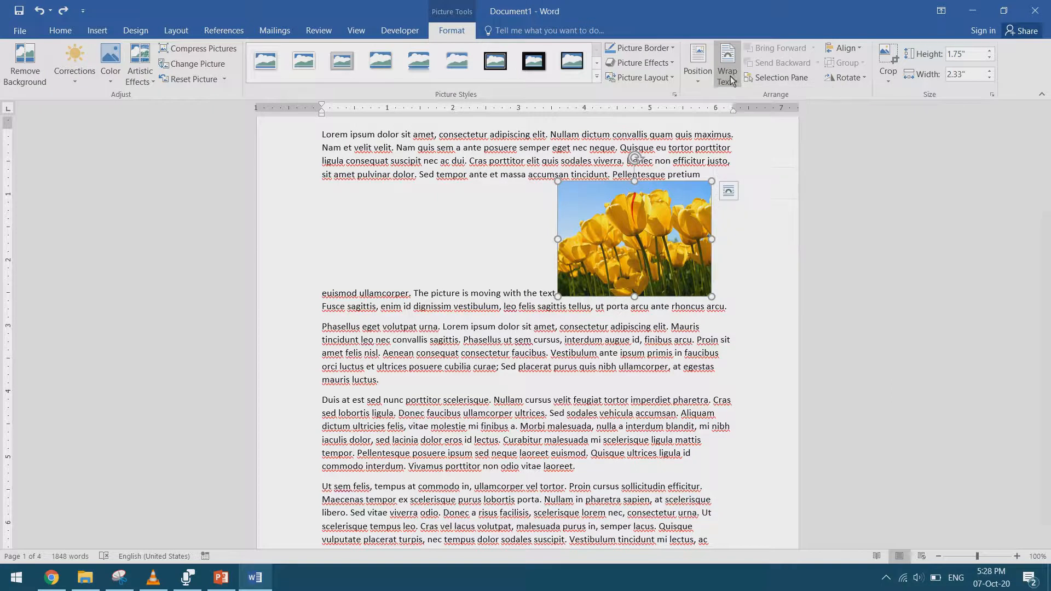
click(731, 194)
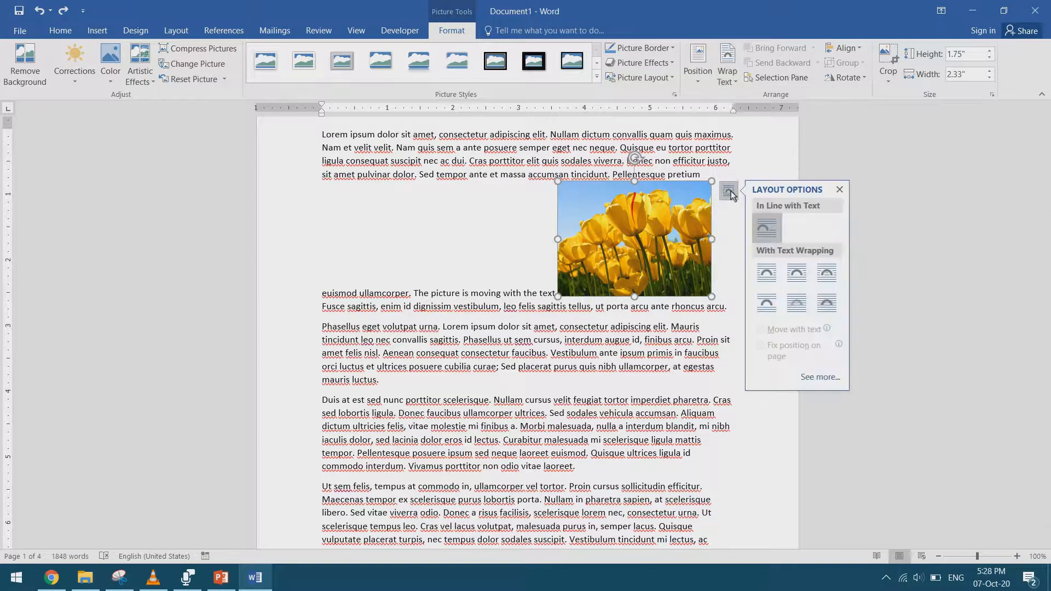
click(730, 69)
click(732, 70)
click(732, 70)
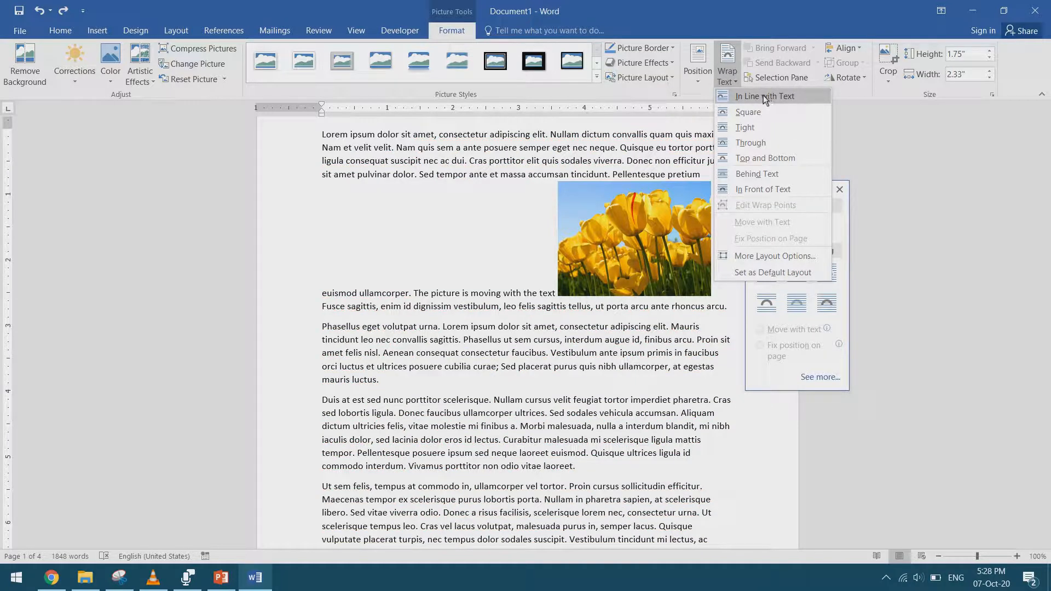
click(748, 112)
drag(625, 228, 574, 319)
- Change the picture's text wrapping to Tight and on to Top and Bottom, and shift it toward the middle of the text
click(727, 70)
click(760, 130)
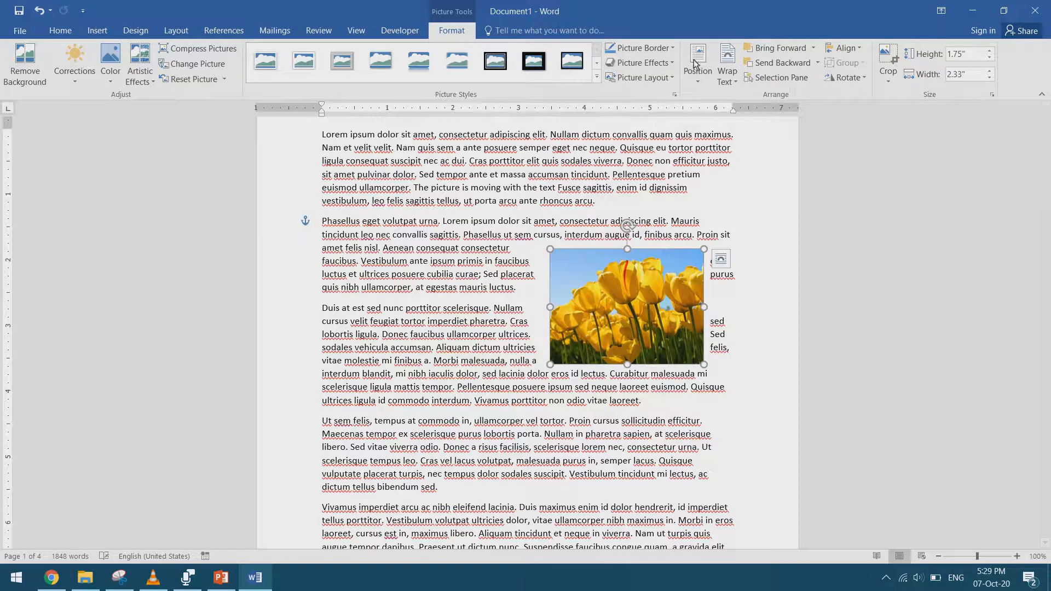
click(723, 73)
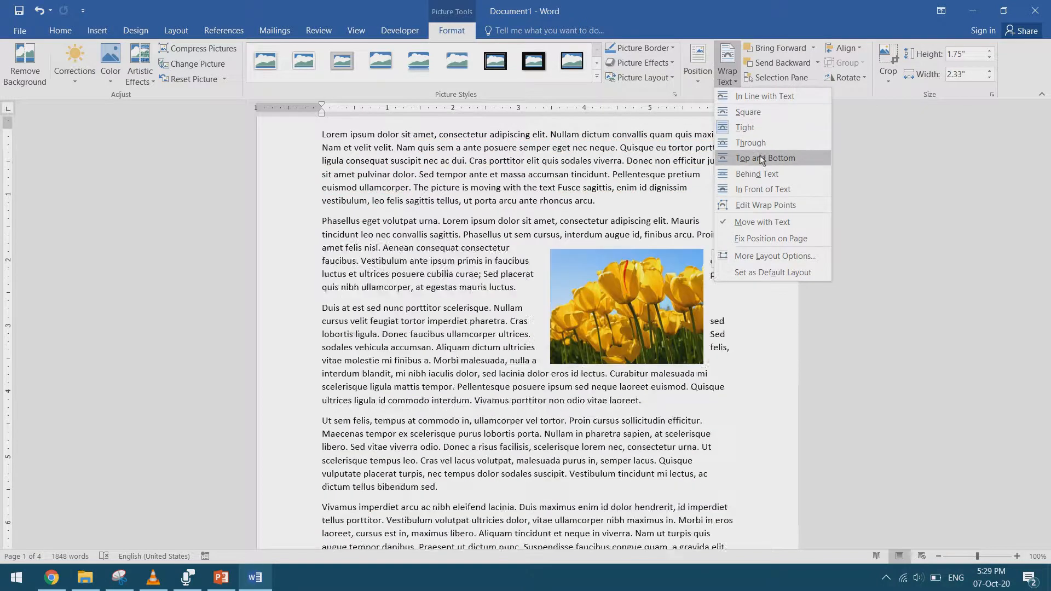
click(763, 158)
drag(602, 286, 524, 291)
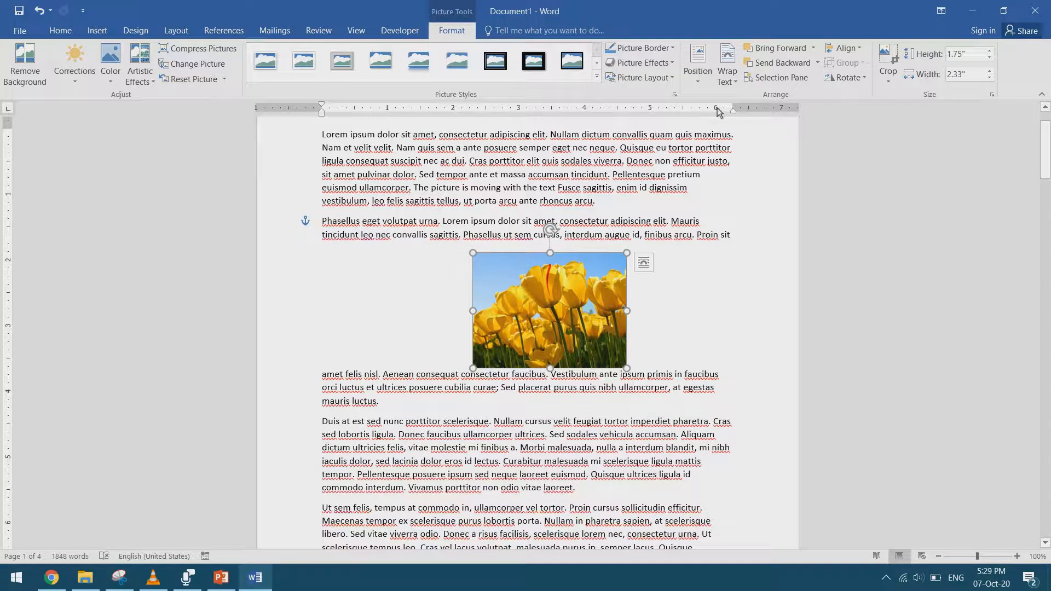
- Set the picture's wrapping to In Front of Text and place it over the right part of the second and third paragraphs
click(727, 70)
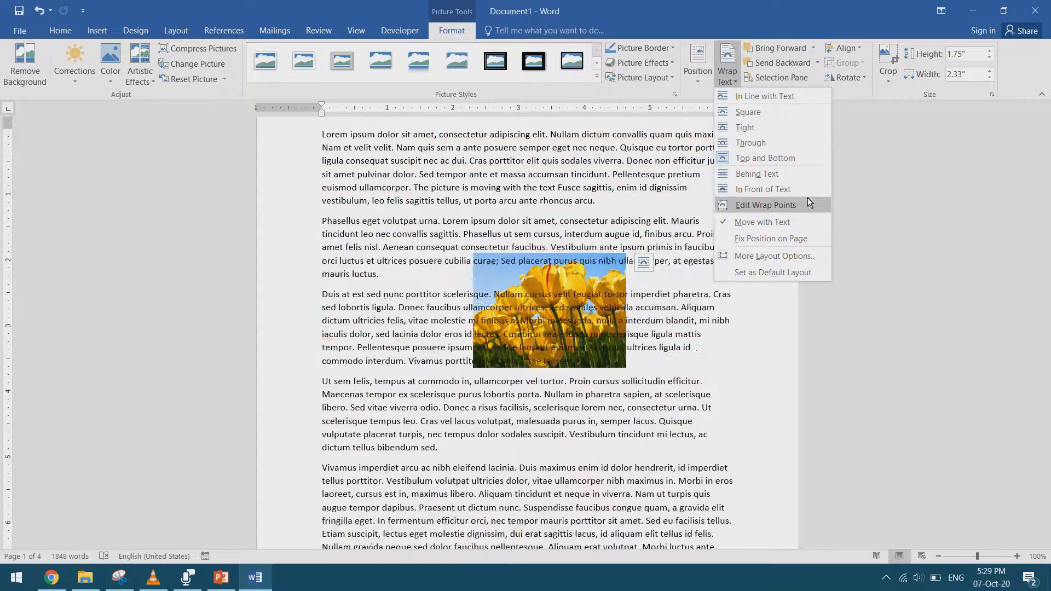
click(800, 187)
drag(562, 294, 668, 229)
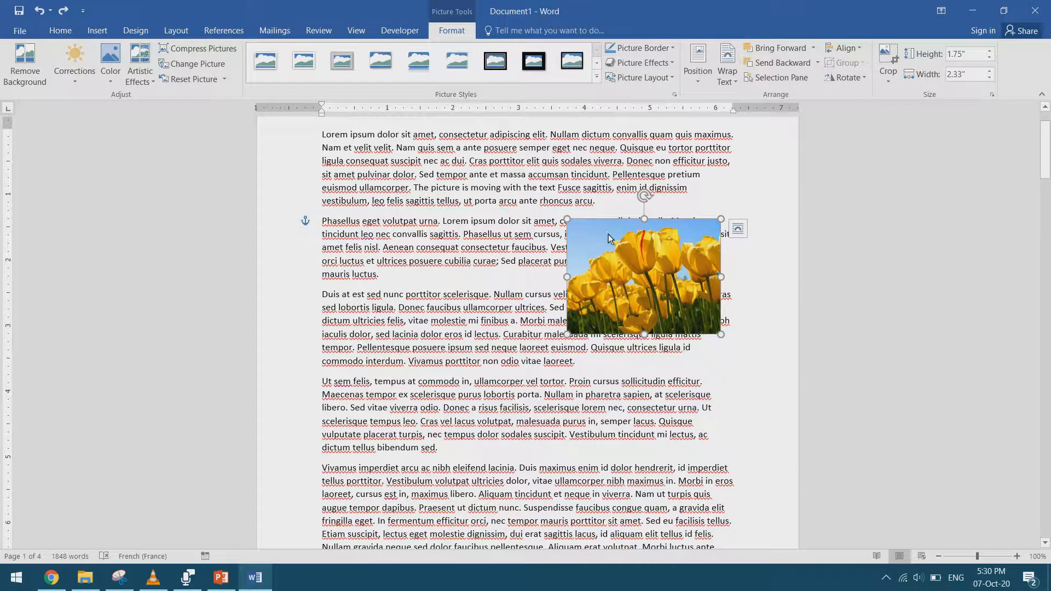
mouse_move(632, 246)
mouse_down()
mouse_move(593, 235)
mouse_move(629, 247)
mouse_up()
- Append "This is an added line to see if the image will move." to the end of the first paragraph
click(321, 223)
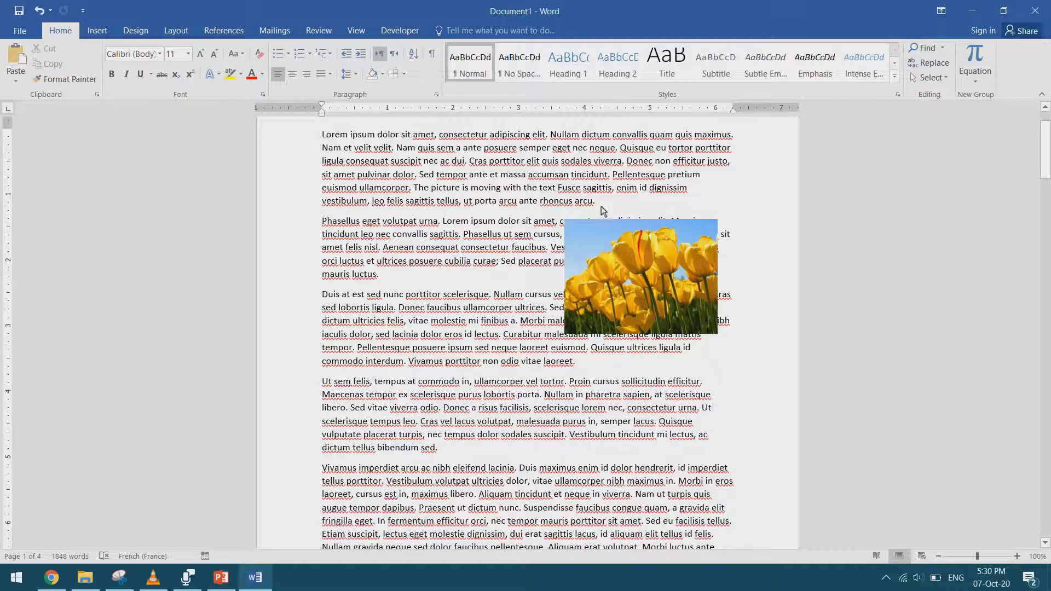
text(T)
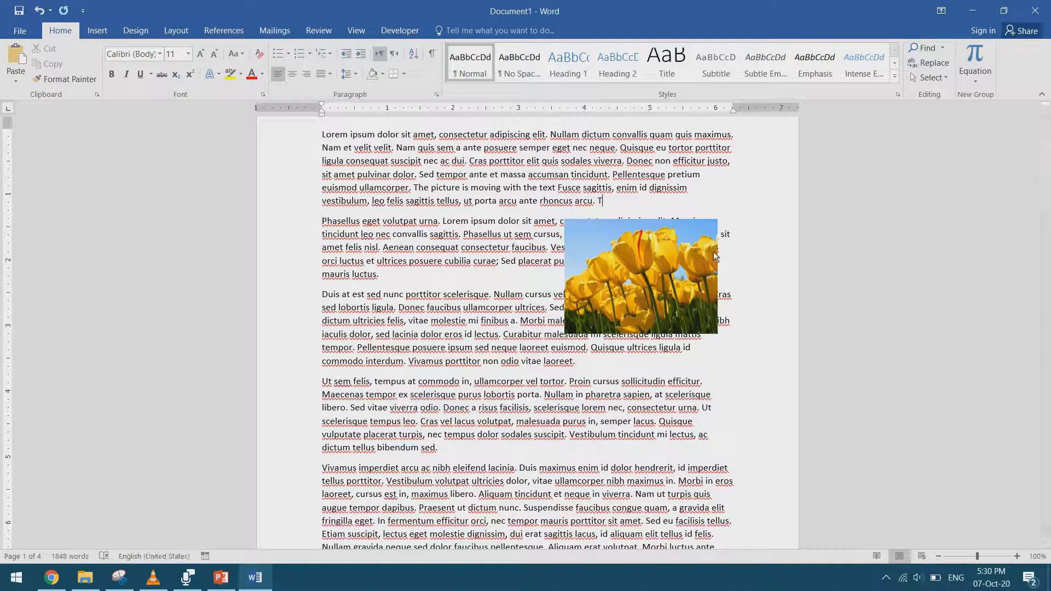
text(his is an added line to se)
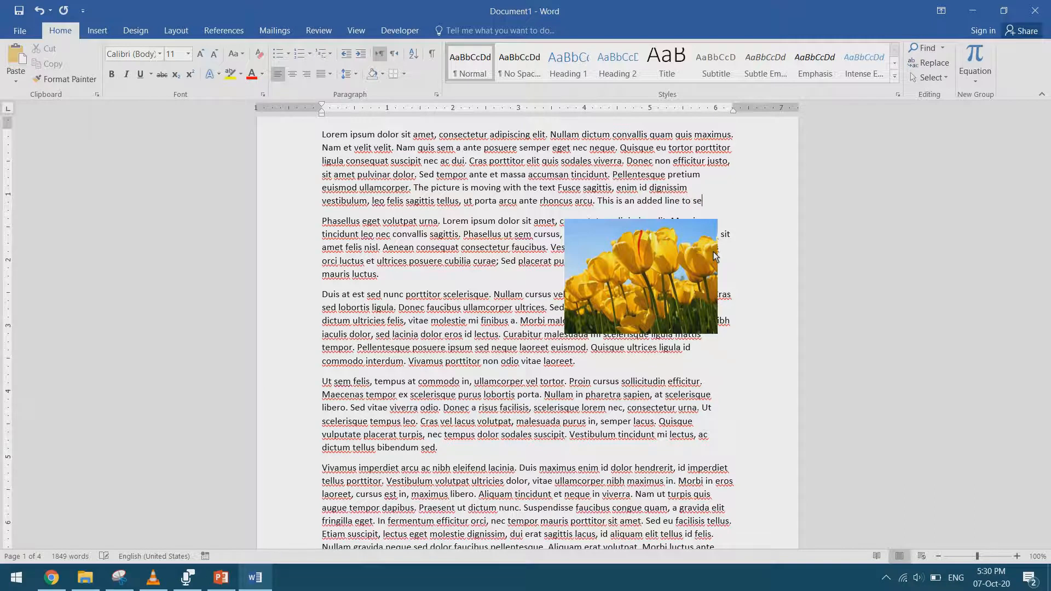
text(e if the imag)
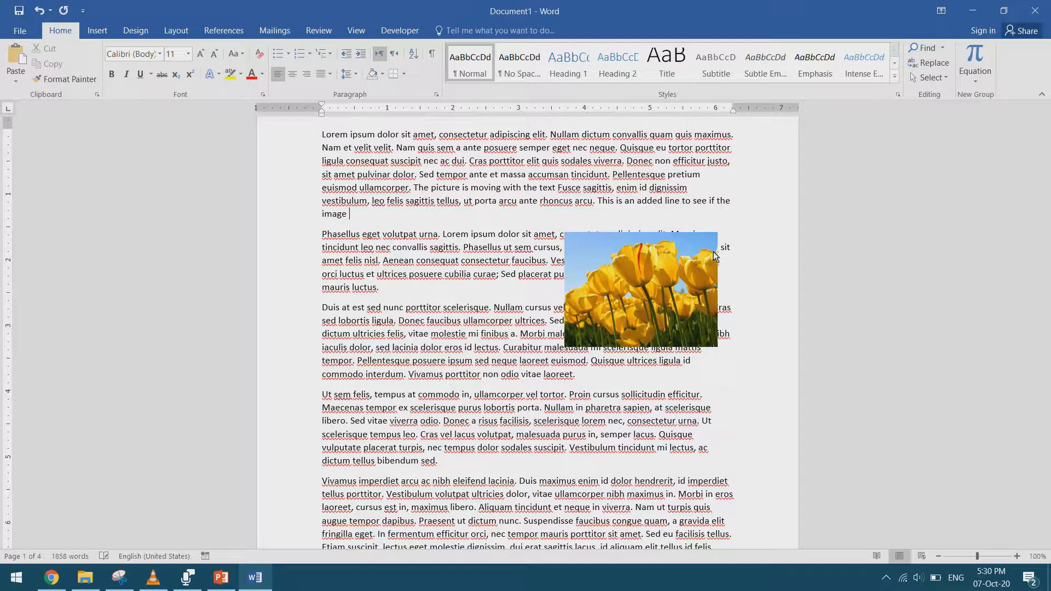
text(e will move.)
- Apply the slanted perspective picture style with rounded corners to the tulip picture
click(714, 255)
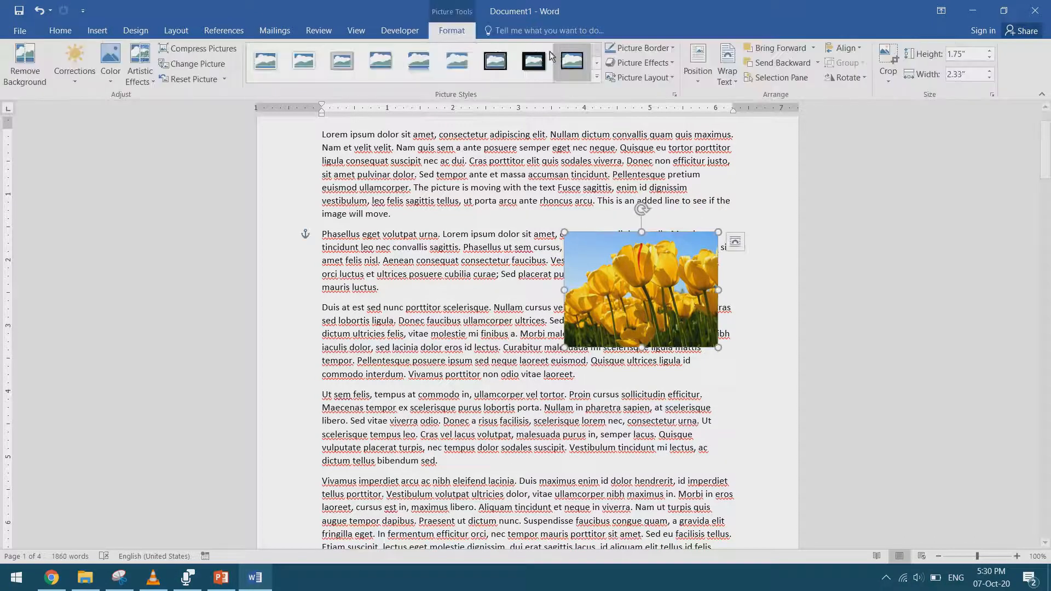
click(852, 286)
click(664, 314)
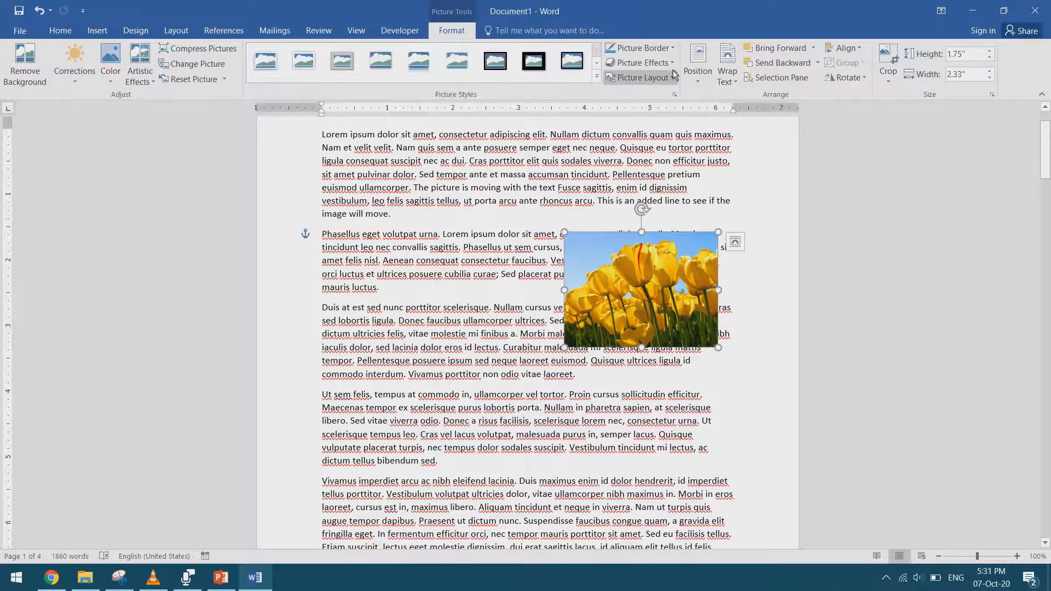
click(721, 88)
click(727, 88)
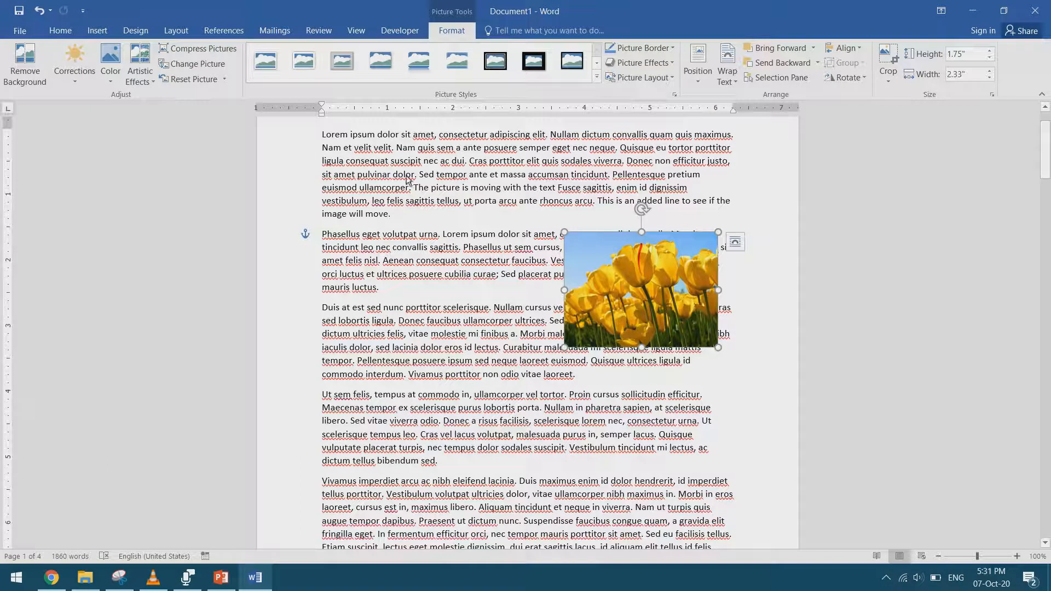
click(597, 80)
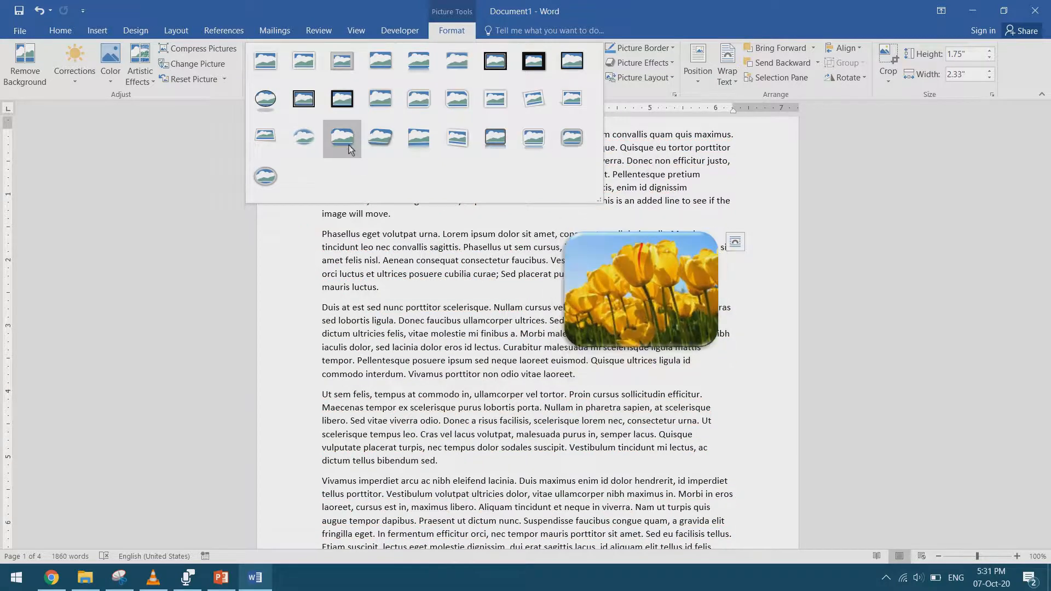
click(379, 137)
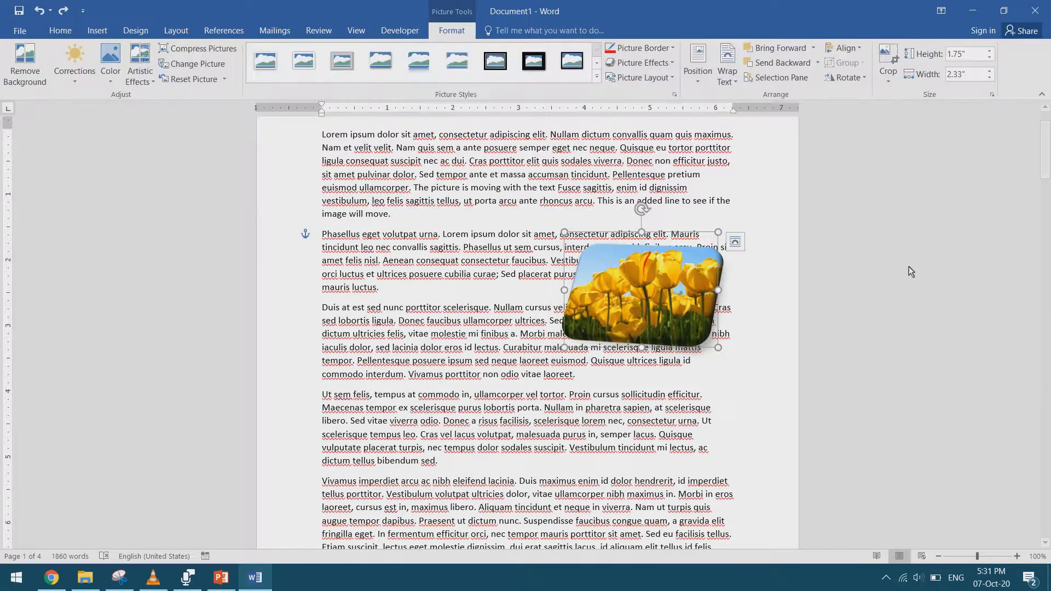
- Color the tulip picture's border red and use the rectangular simple frame style with that red border
click(667, 47)
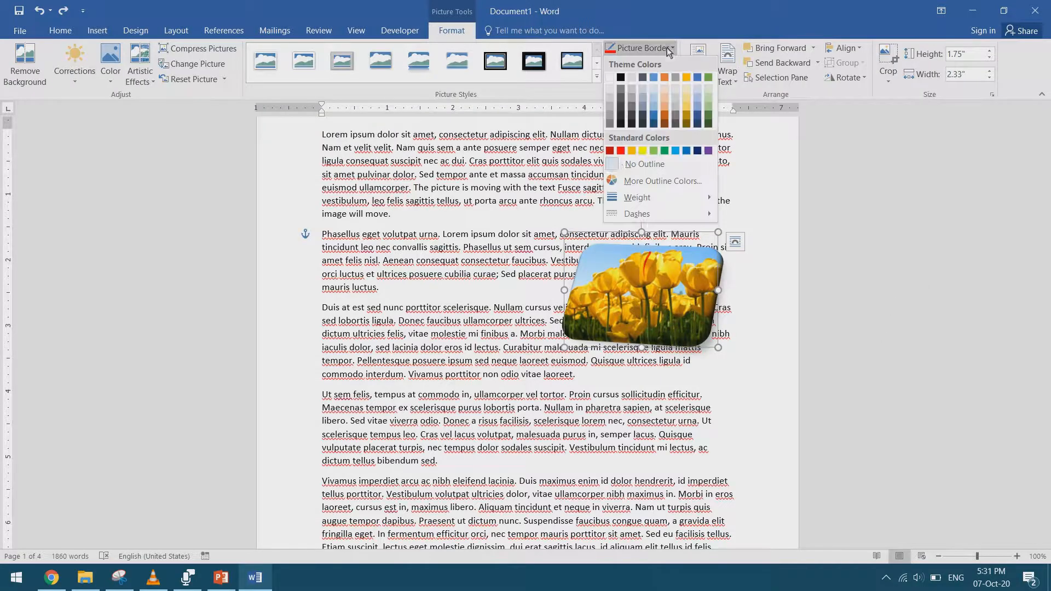
click(620, 151)
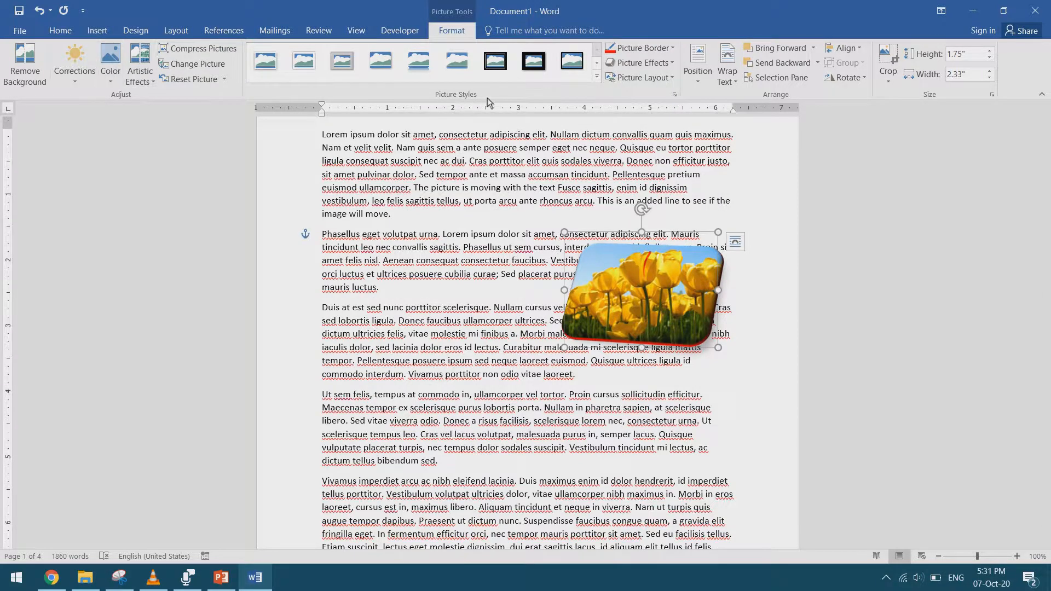
click(266, 62)
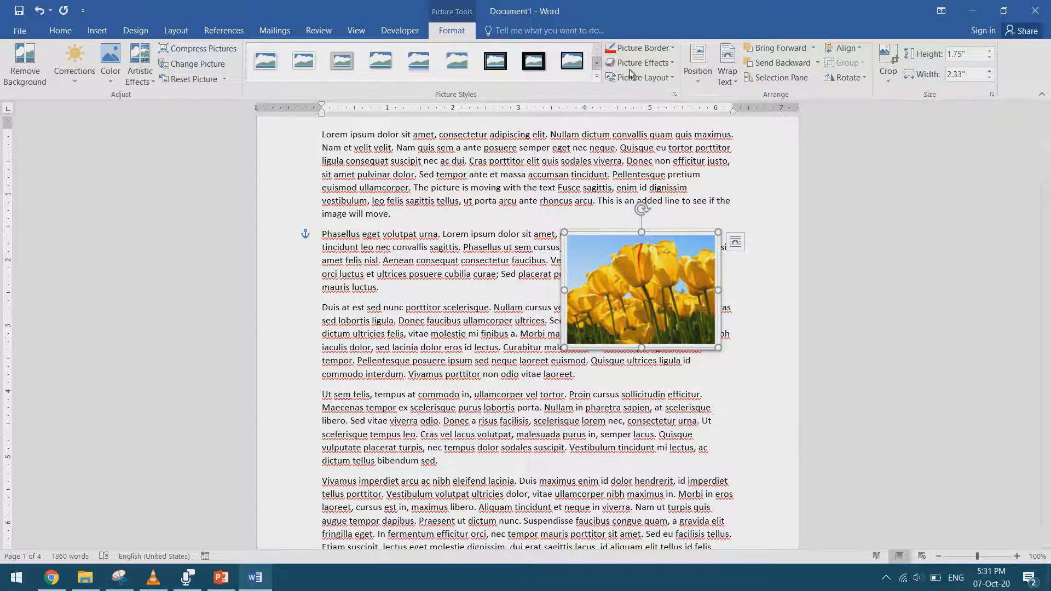
click(611, 50)
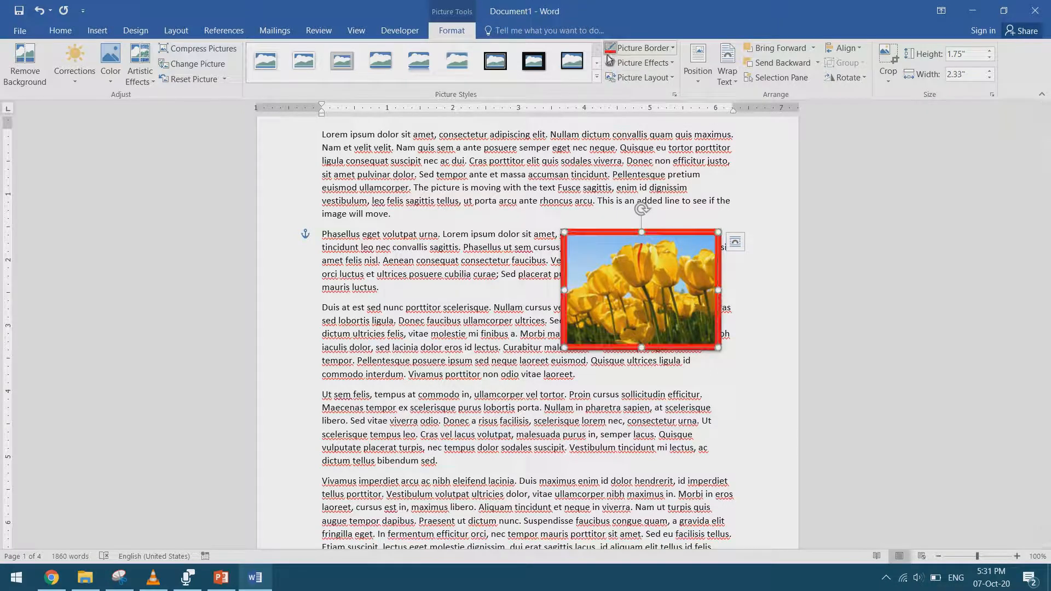
- Recolor the tulip picture with the standard purple color variation
click(75, 77)
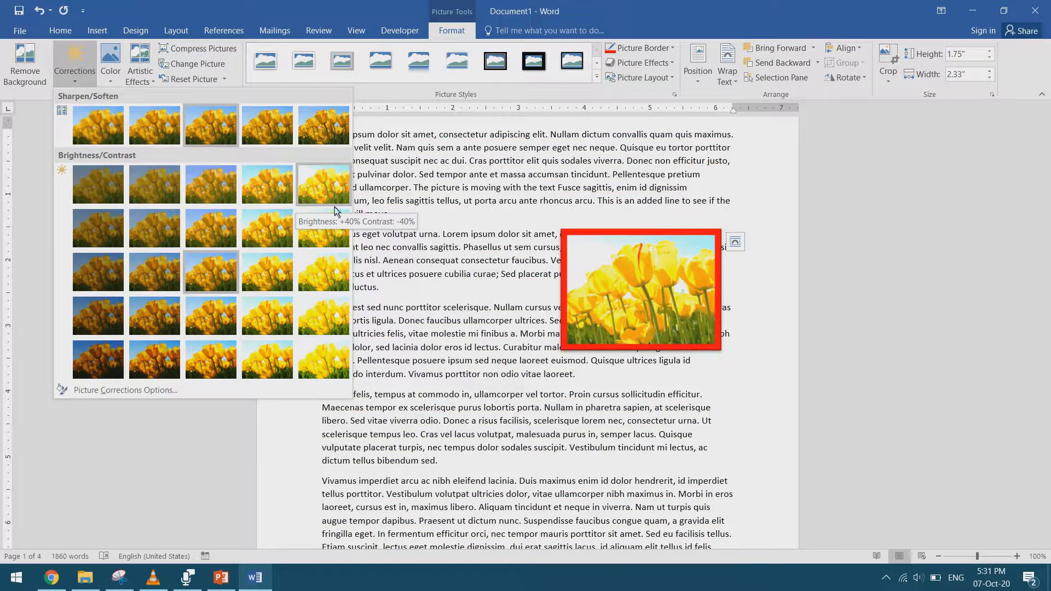
click(105, 60)
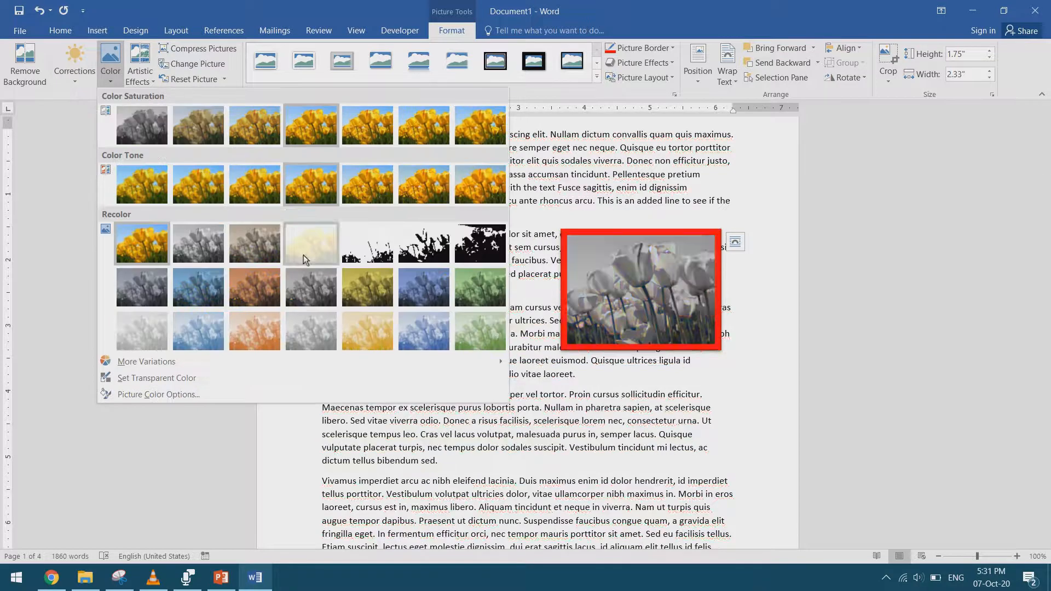
mouse_move(327, 368)
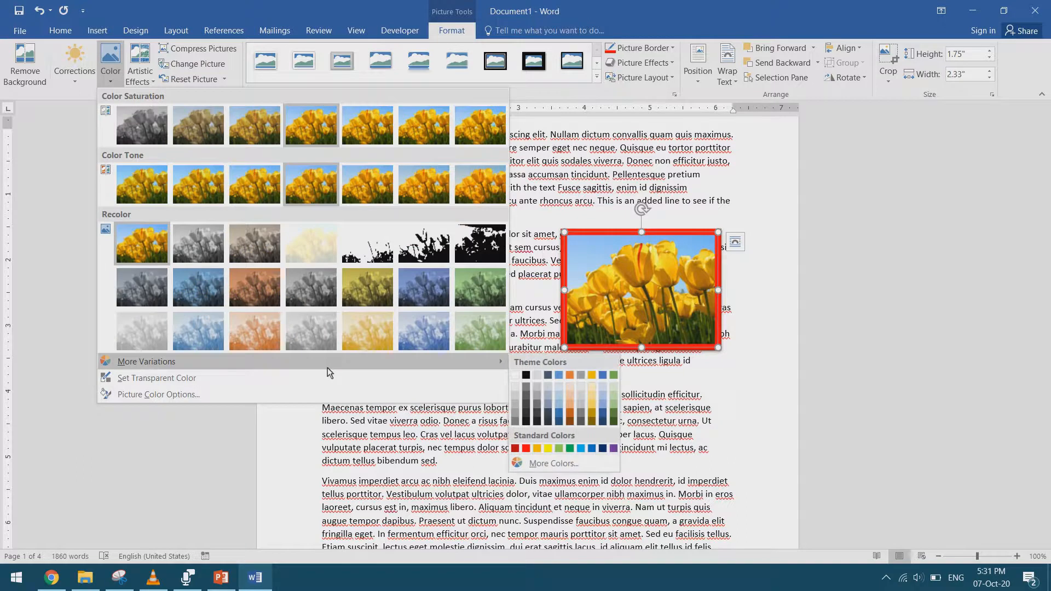
click(613, 449)
click(728, 297)
click(603, 268)
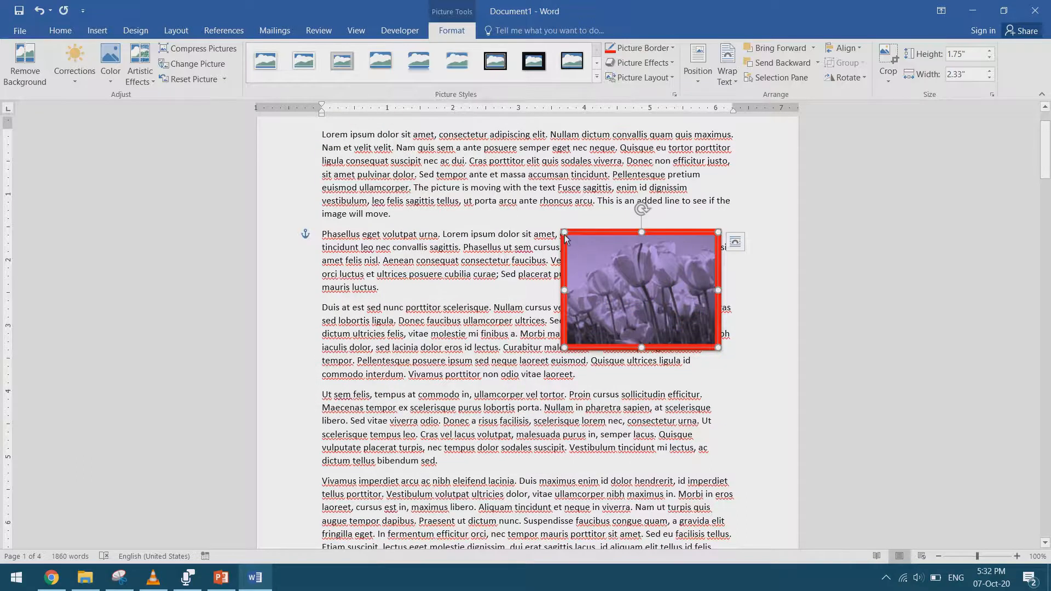
- Enlarge the tulip picture proportionally to about 2.58" high and 3.43" wide, extending it up, down and to the left
drag(565, 235, 519, 202)
drag(519, 351, 491, 368)
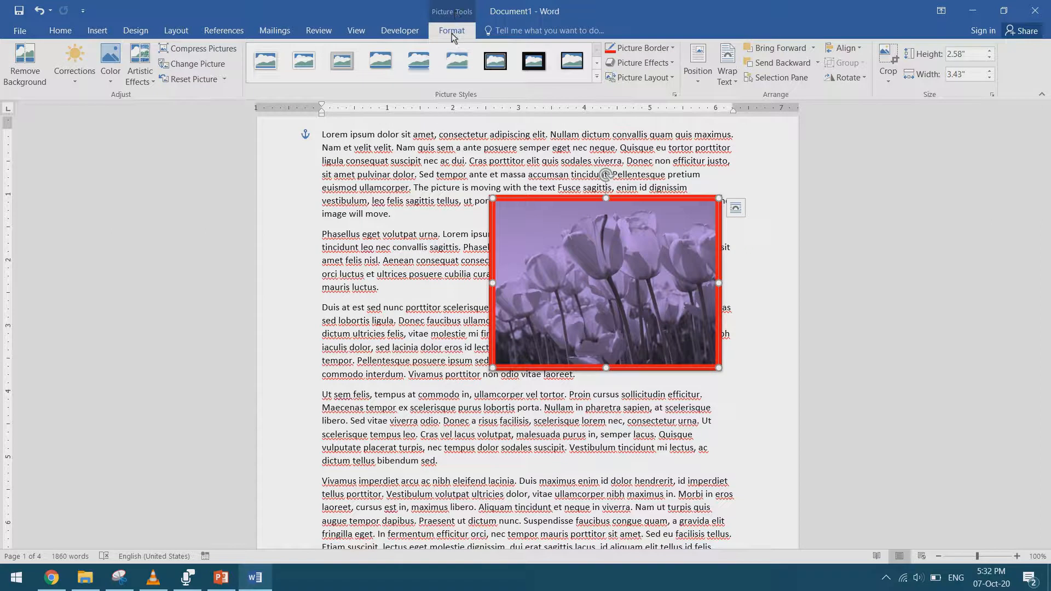
click(962, 58)
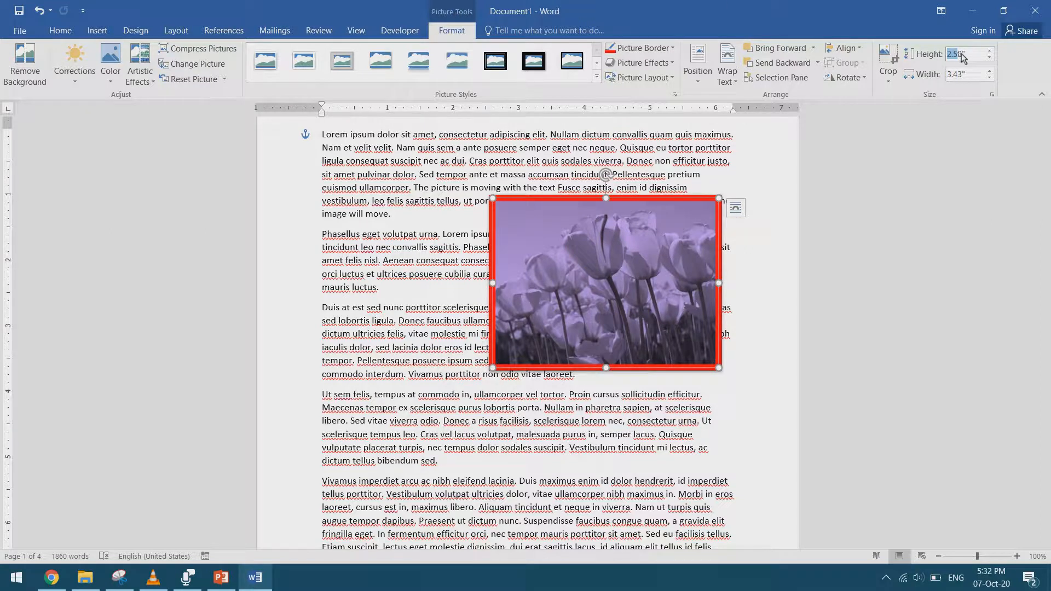
- In the detailed size settings, set the picture's scale to 150% with the aspect ratio locked
click(993, 98)
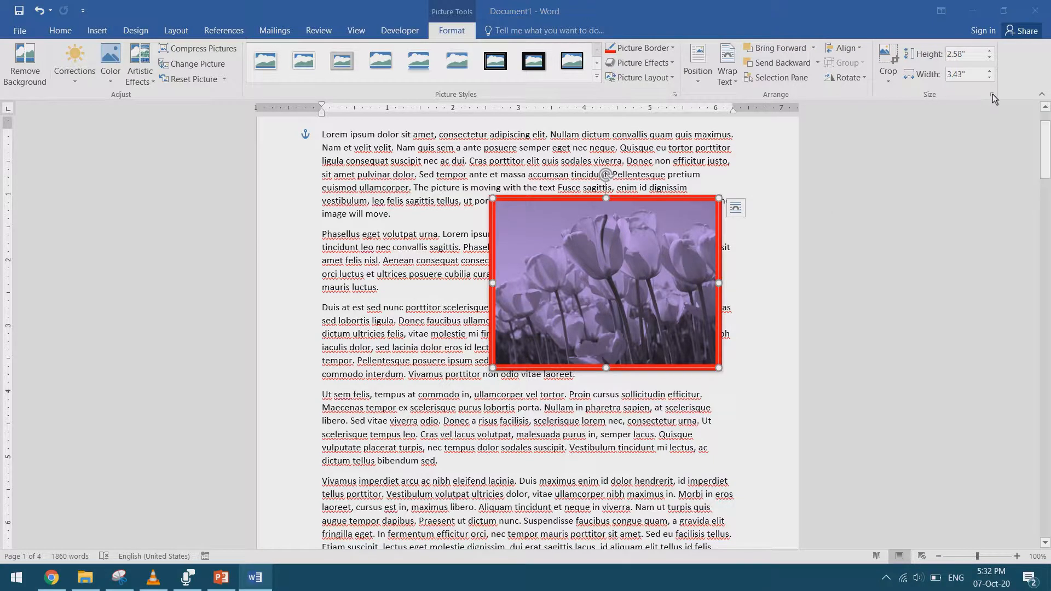
drag(811, 219, 797, 131)
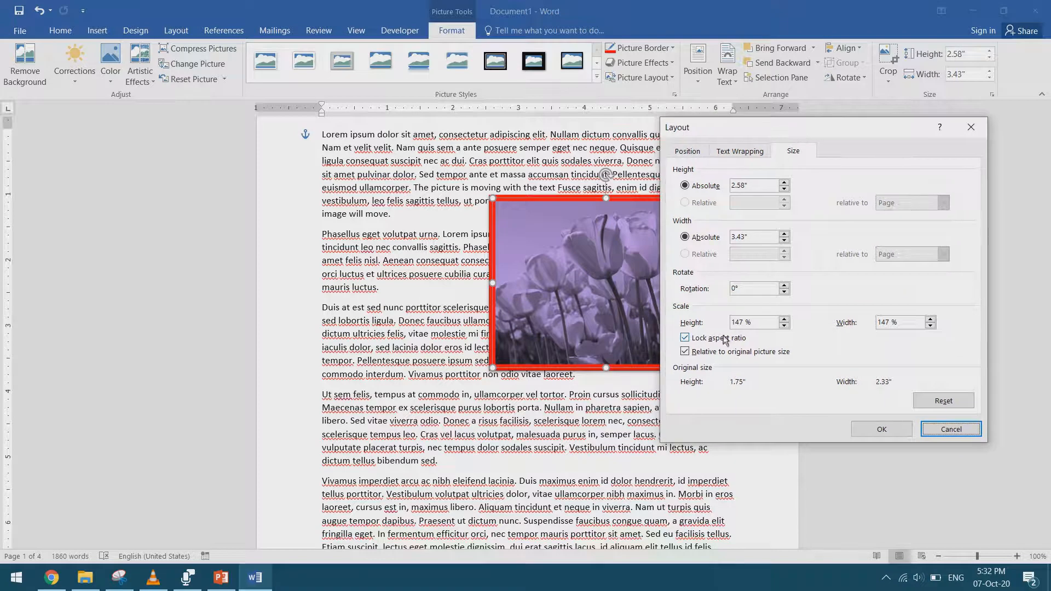
click(785, 319)
click(784, 320)
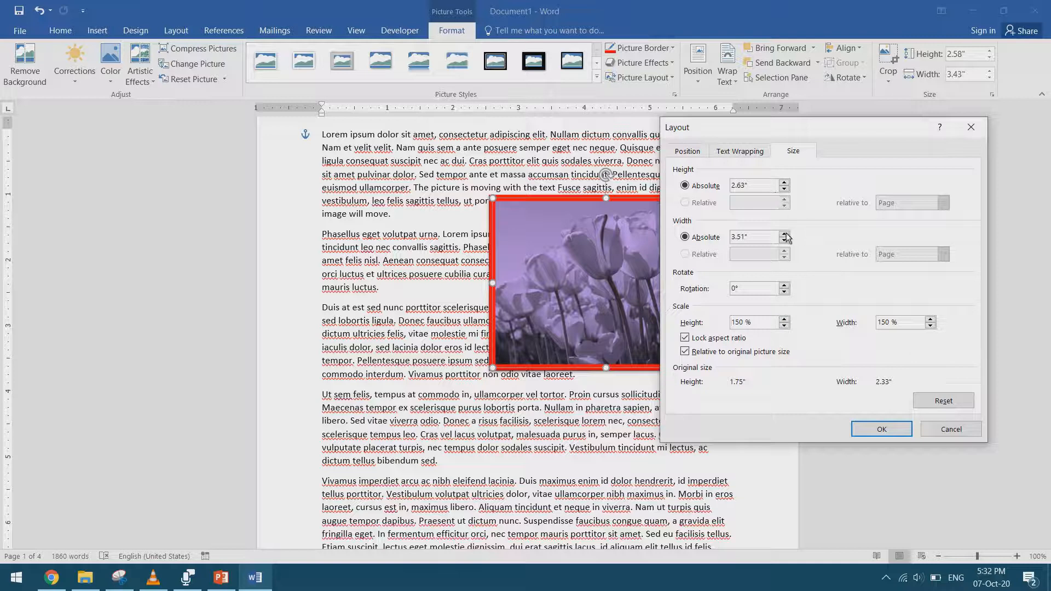
- Unlock the aspect ratio, set the picture's width to 7.81", and move the picture left so that it spans the page
click(685, 339)
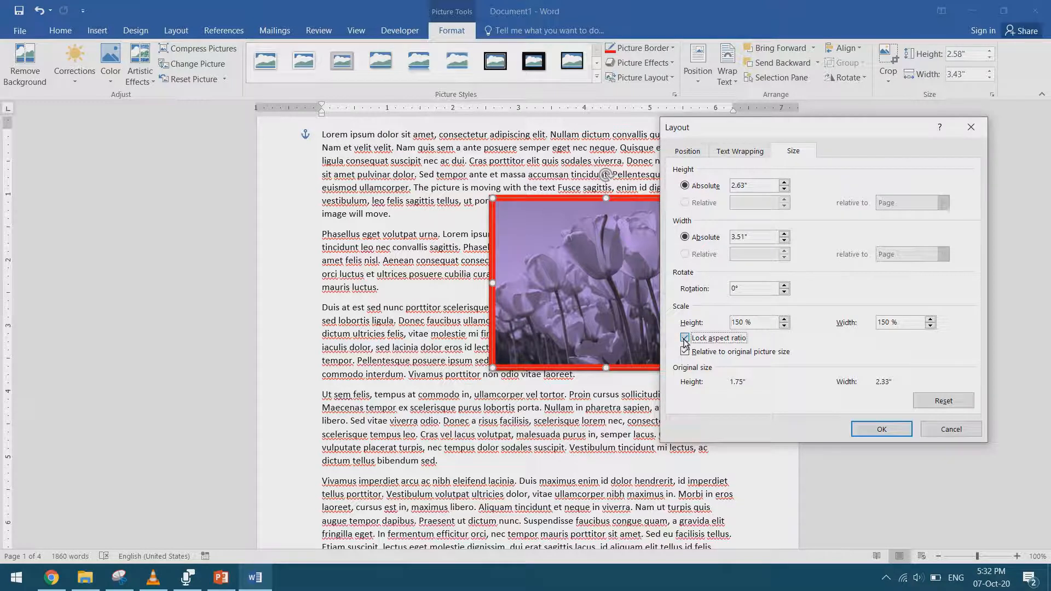
click(784, 234)
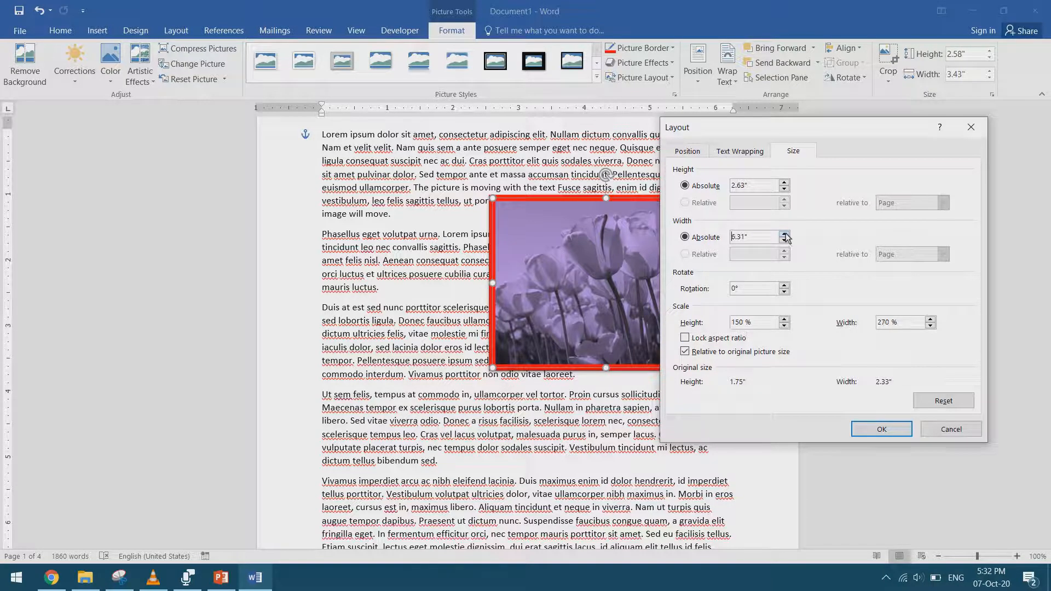
click(889, 430)
drag(538, 315, 421, 316)
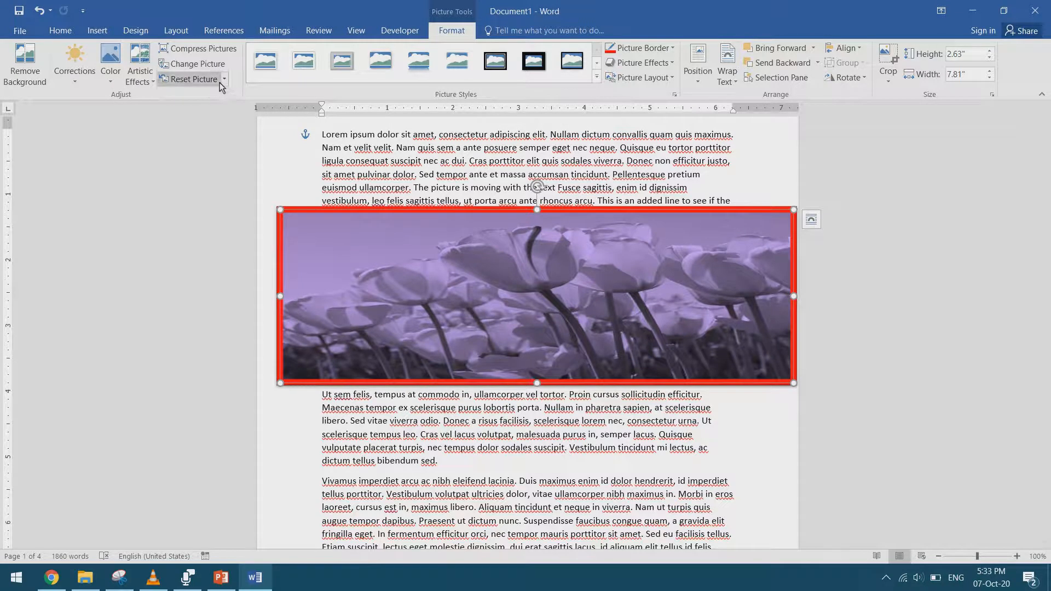
- Reset the tulip picture's formatting and start removing its background
click(195, 80)
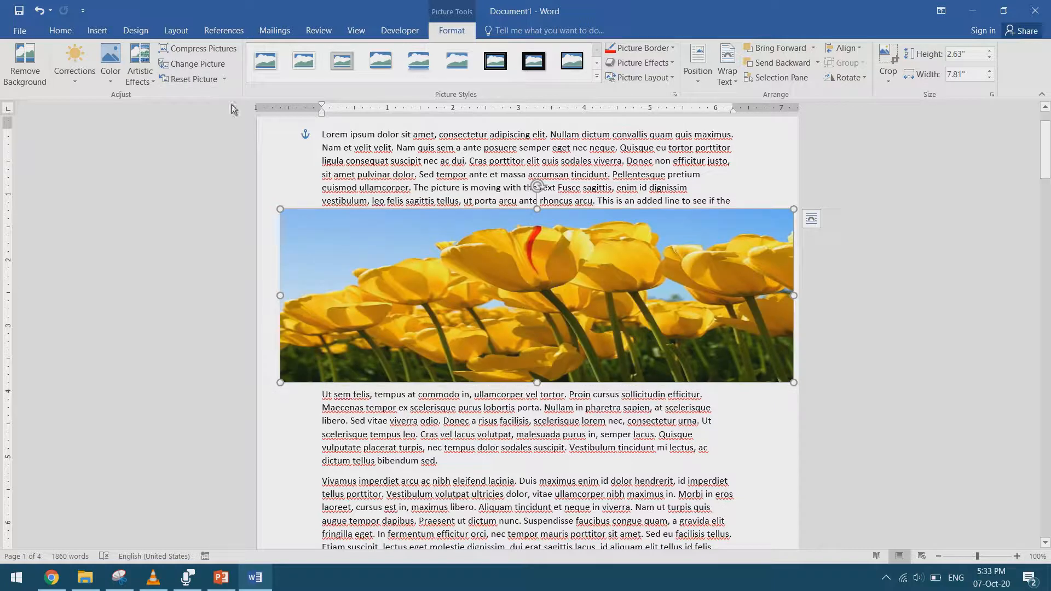
click(29, 64)
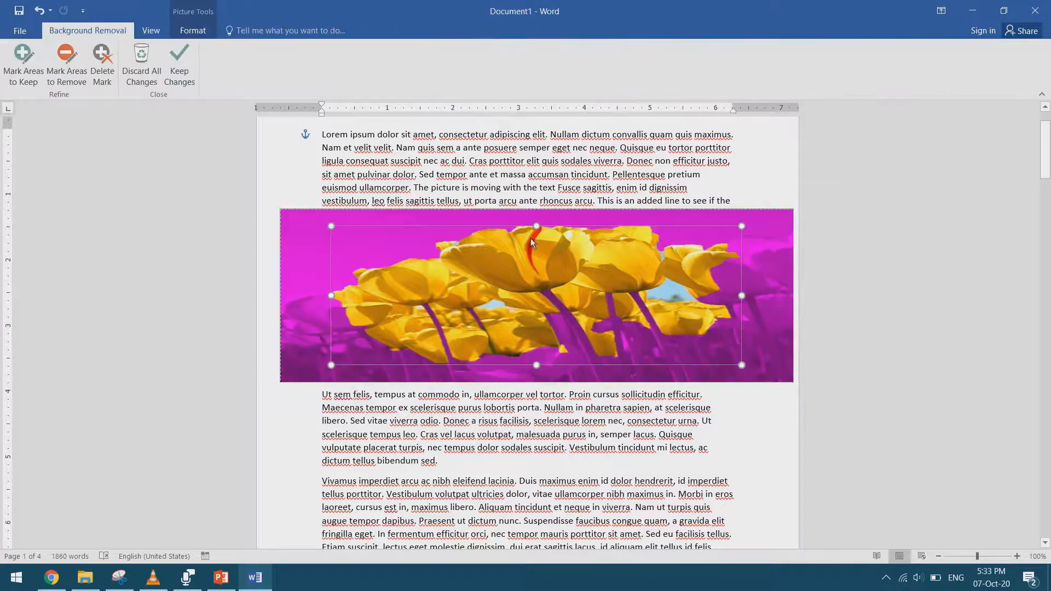
- Mark the tulips, stems and grass along the picture's left, right and lower edges as areas to keep
click(23, 64)
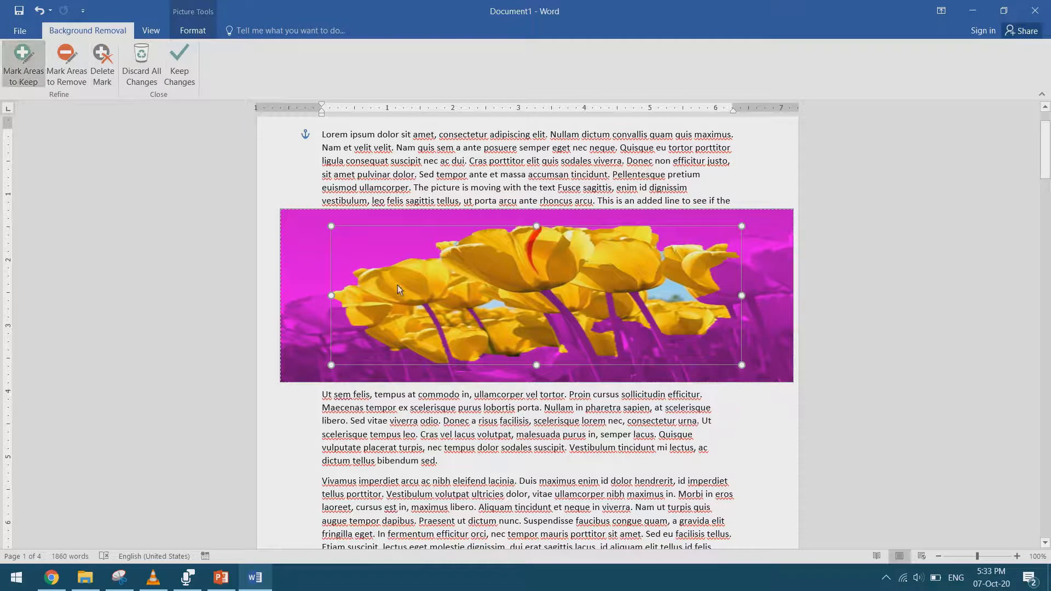
drag(310, 326, 310, 325)
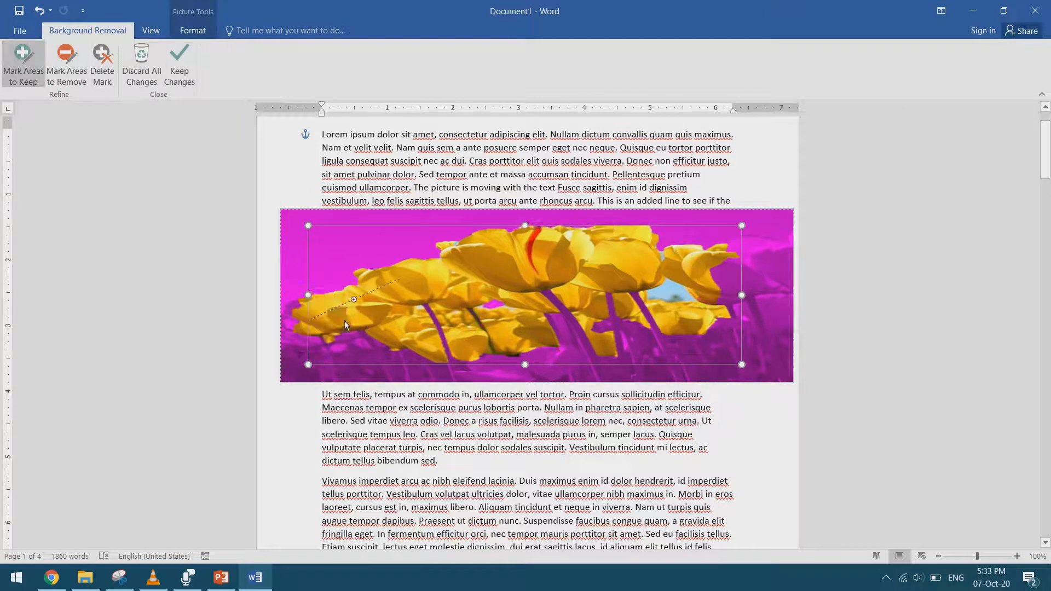
drag(341, 372, 340, 321)
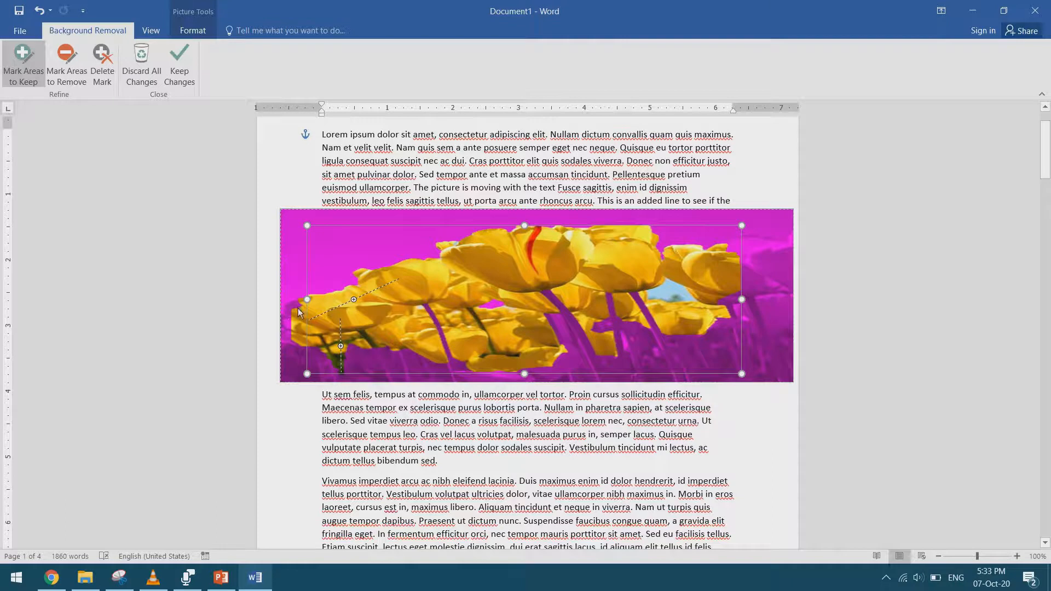
drag(285, 357, 296, 310)
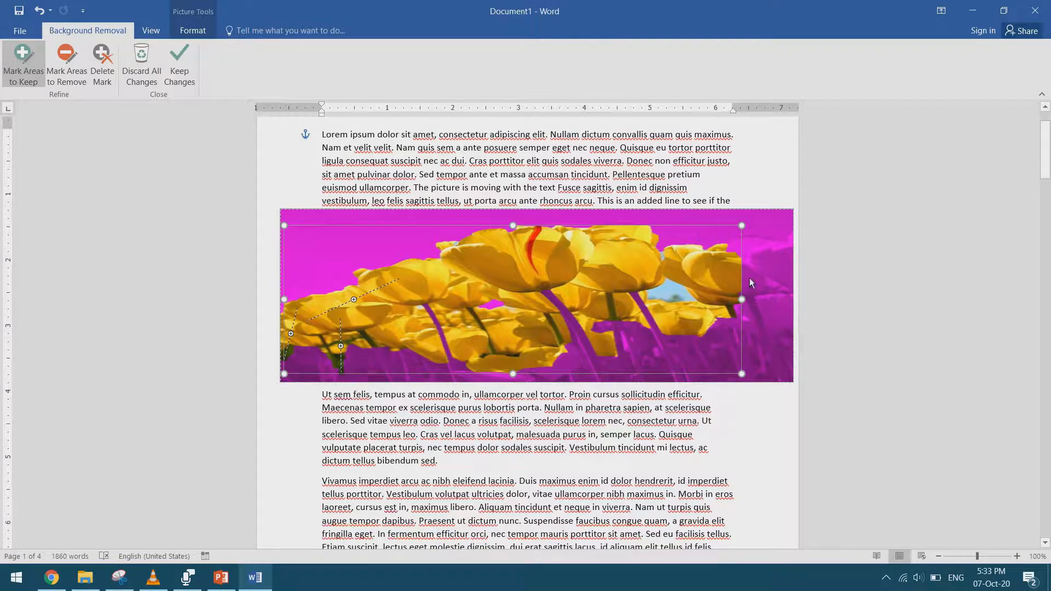
drag(781, 246, 781, 247)
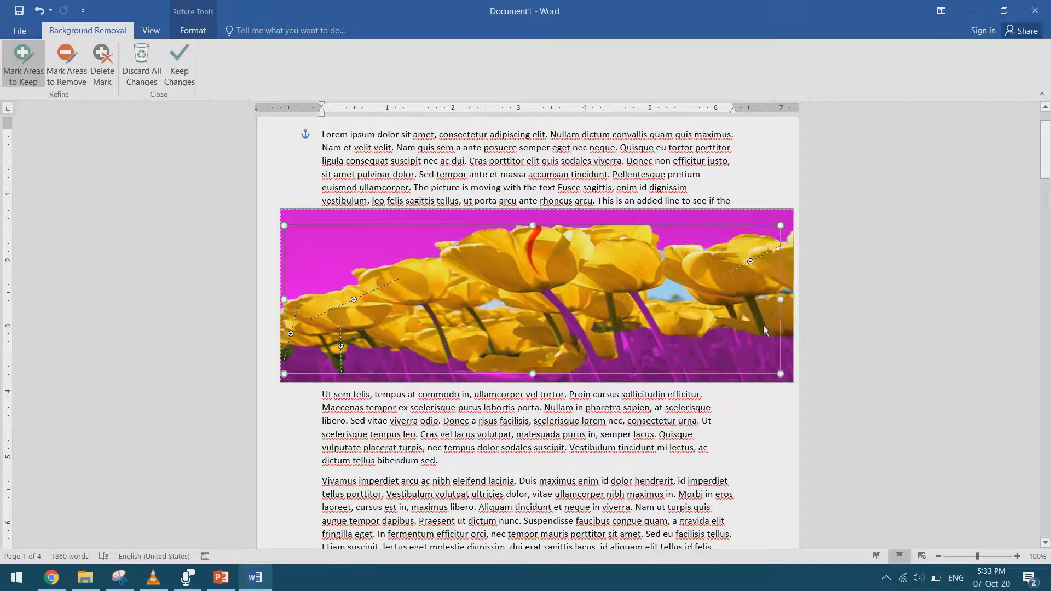
drag(763, 316, 780, 375)
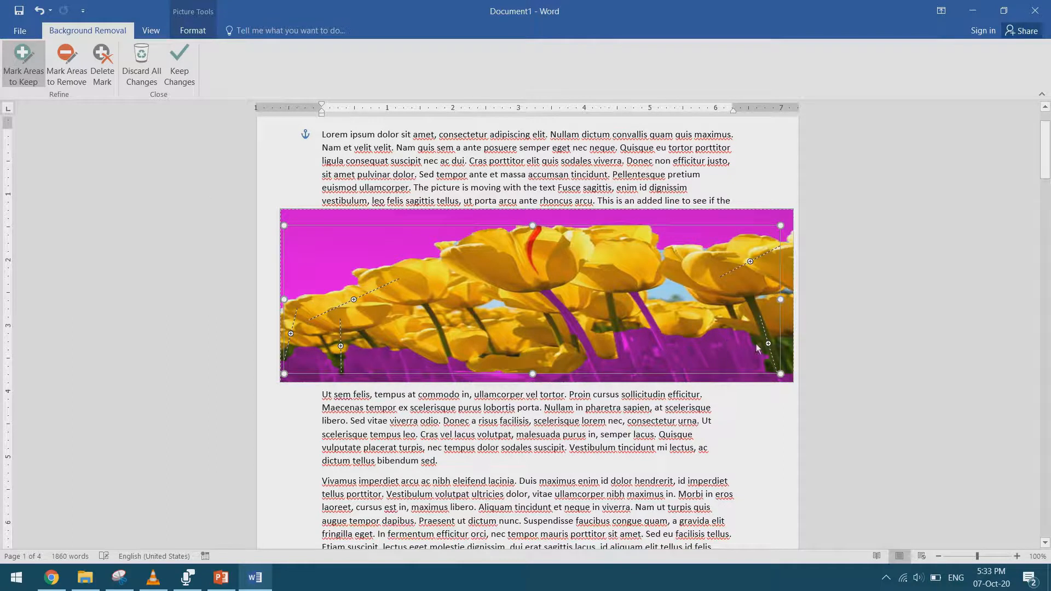
drag(509, 377, 509, 379)
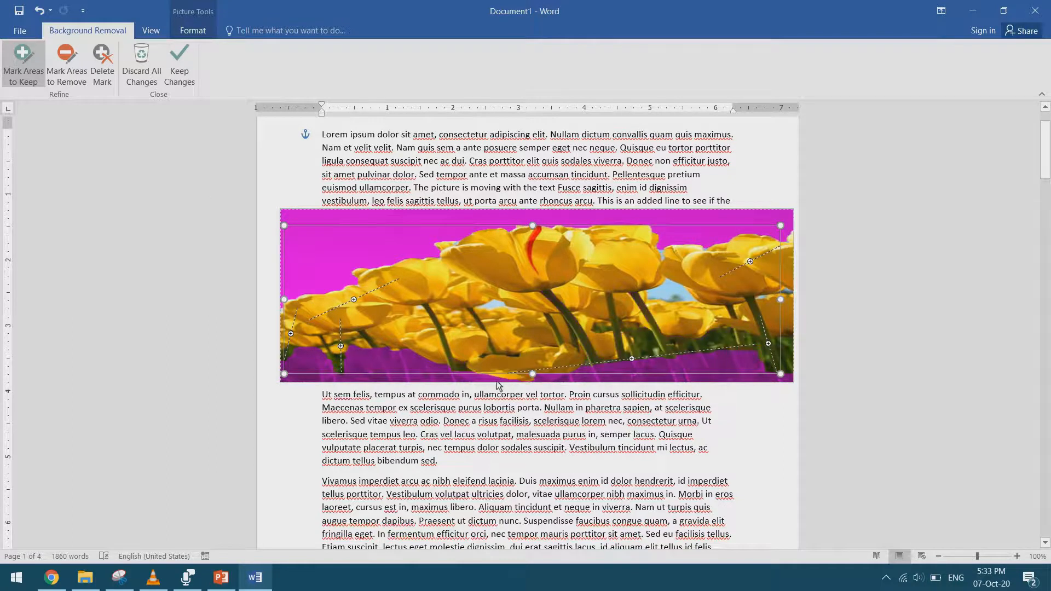
drag(323, 365, 495, 378)
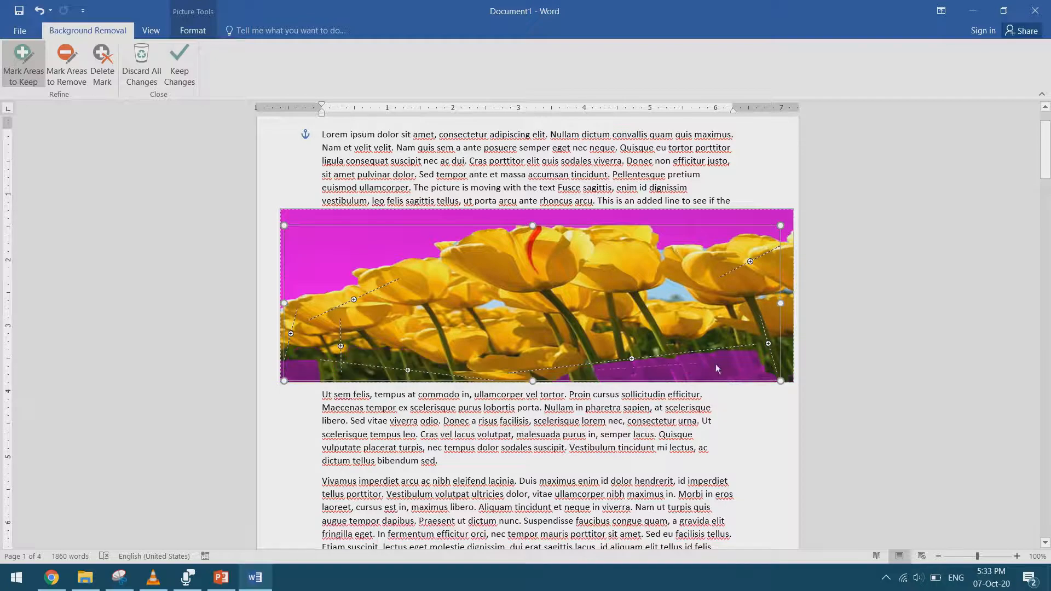
drag(697, 368, 718, 362)
- Mark the sky, including the patches between the tulips, as areas to remove and keep the background removal changes
click(68, 65)
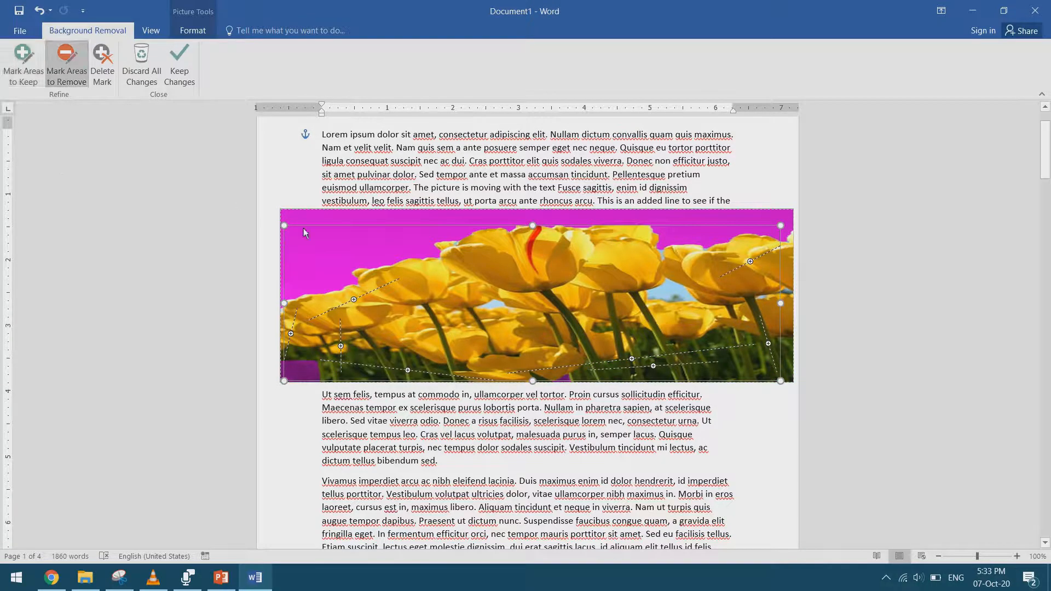
drag(336, 243, 383, 235)
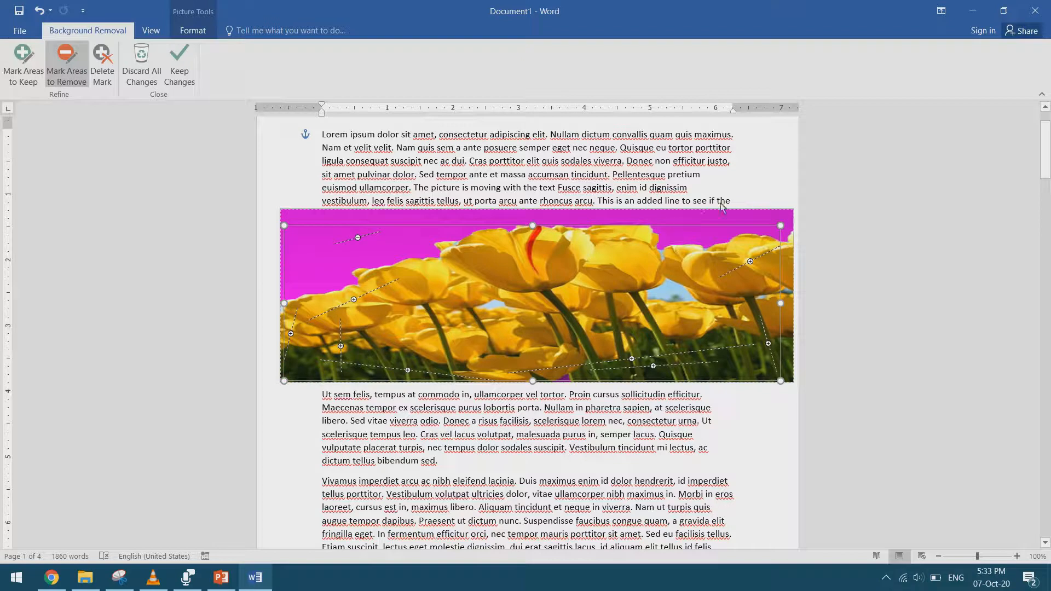
drag(672, 290, 659, 290)
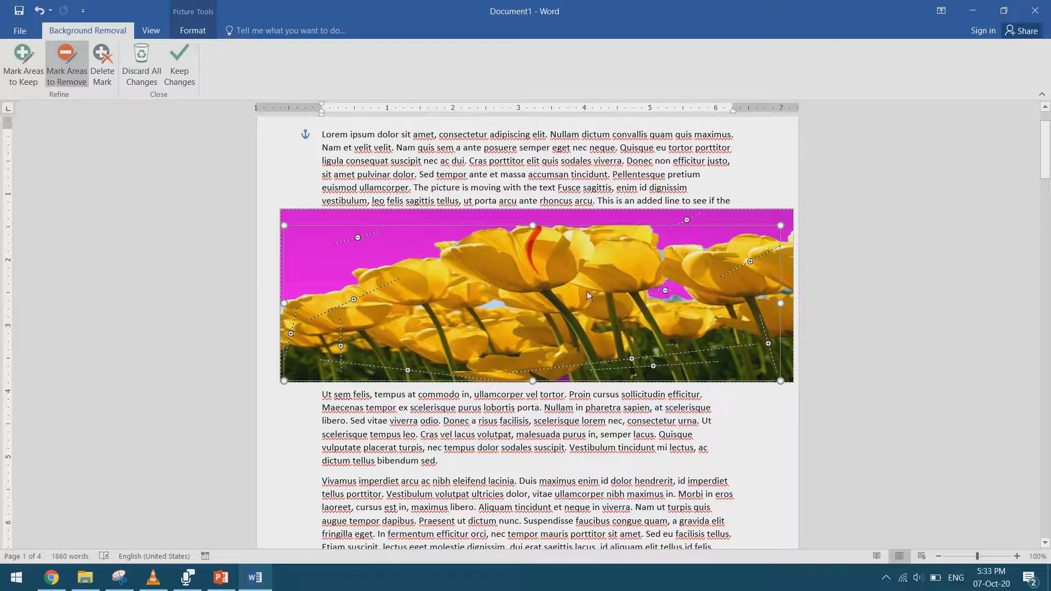
click(493, 302)
click(180, 72)
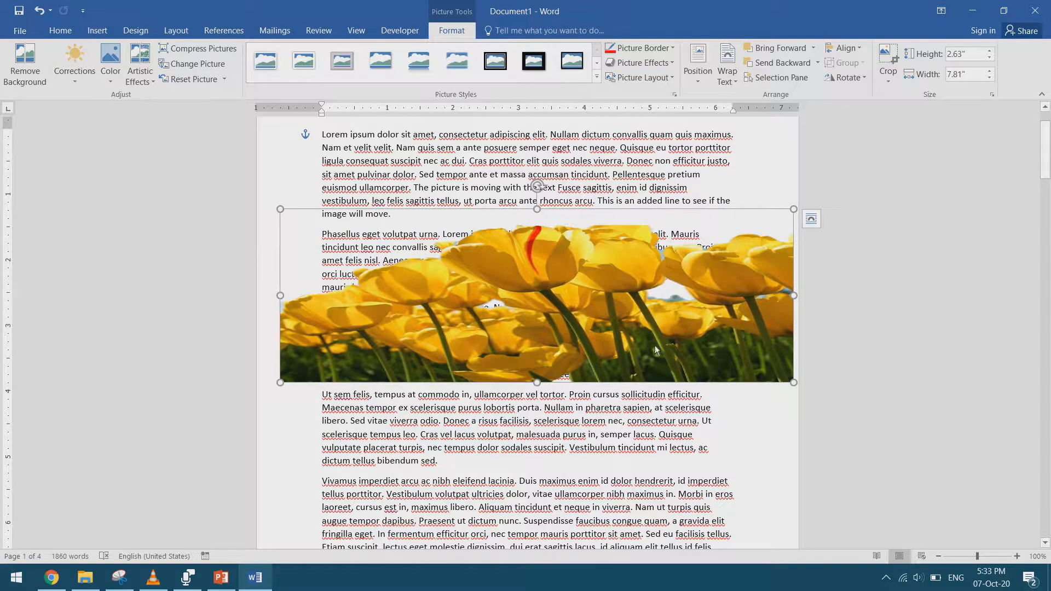
- Narrow the tulip picture to about 3.68" wide and move it over the right part of the second to fourth paragraphs
drag(280, 295, 552, 296)
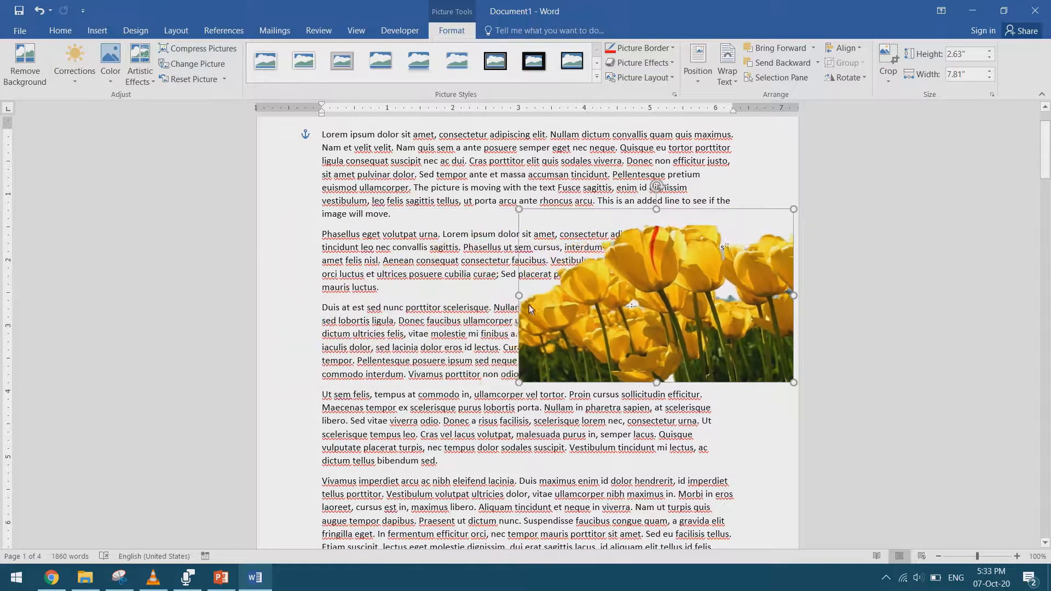
click(734, 314)
click(703, 334)
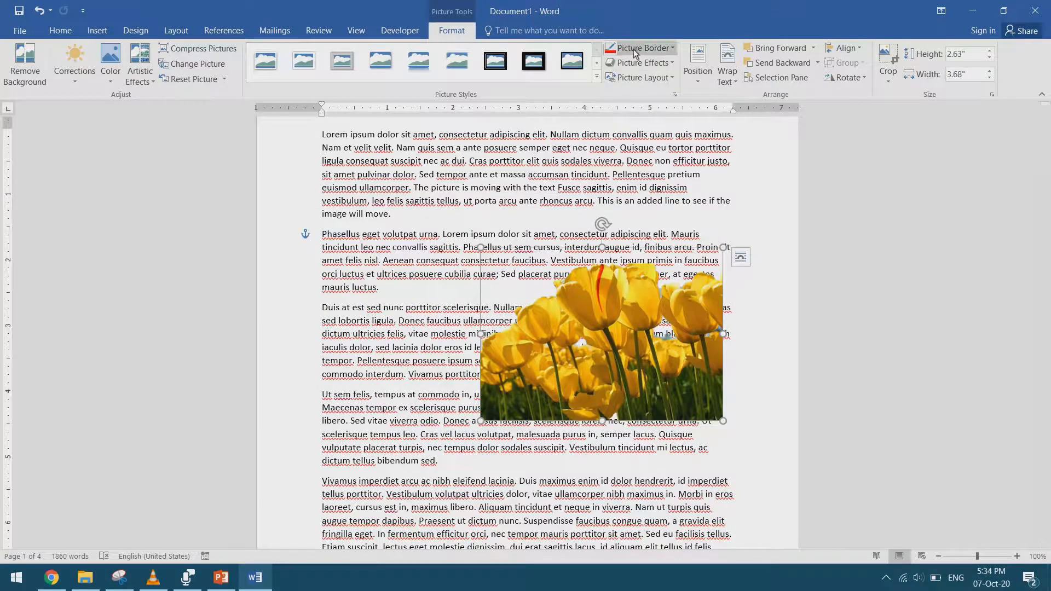
- Give the tulip picture an outer shadow offset toward the lower left and move the picture slightly up and left
click(652, 61)
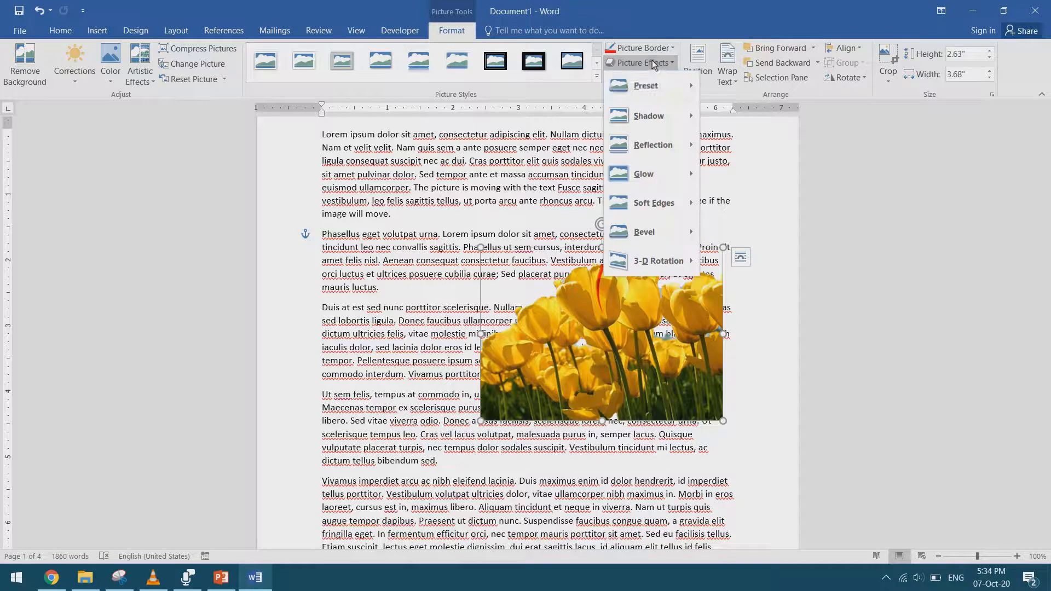
mouse_move(671, 123)
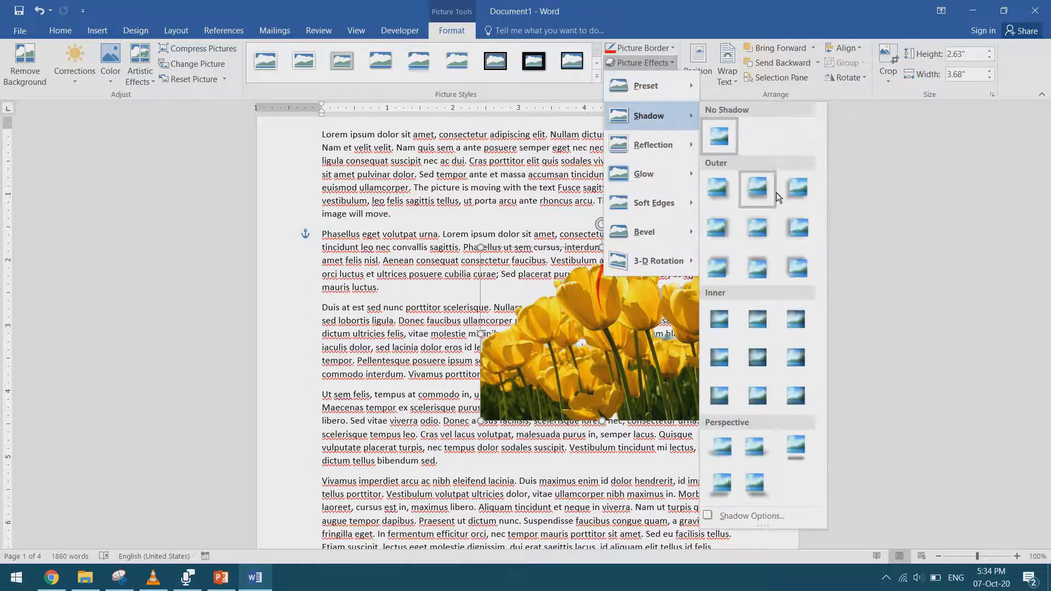
click(793, 198)
drag(698, 378, 679, 363)
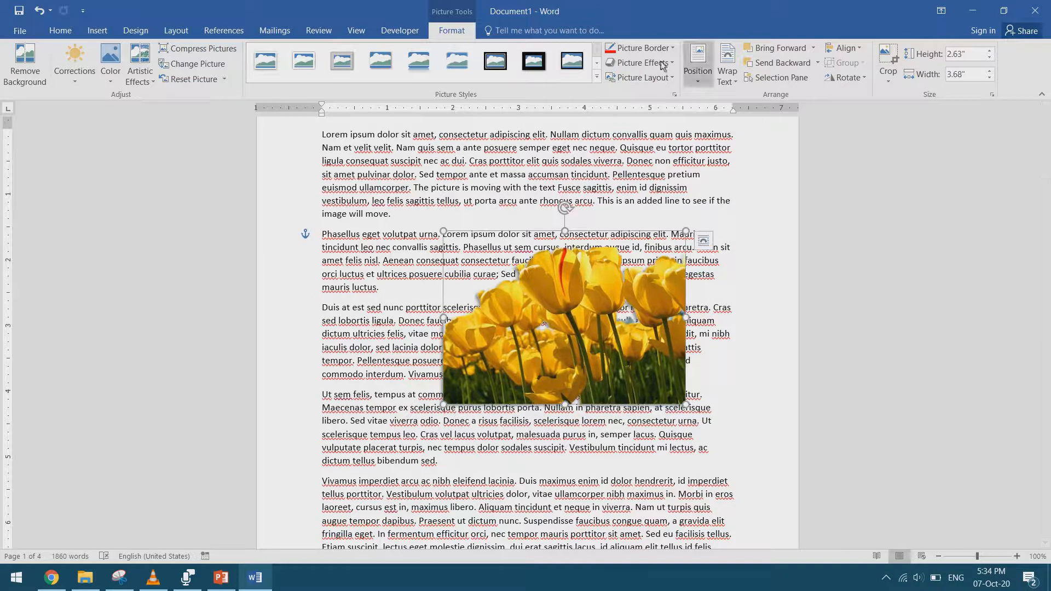
- Change the tulip picture's shadow to the perspective shadow that falls below the picture
click(641, 62)
mouse_move(679, 117)
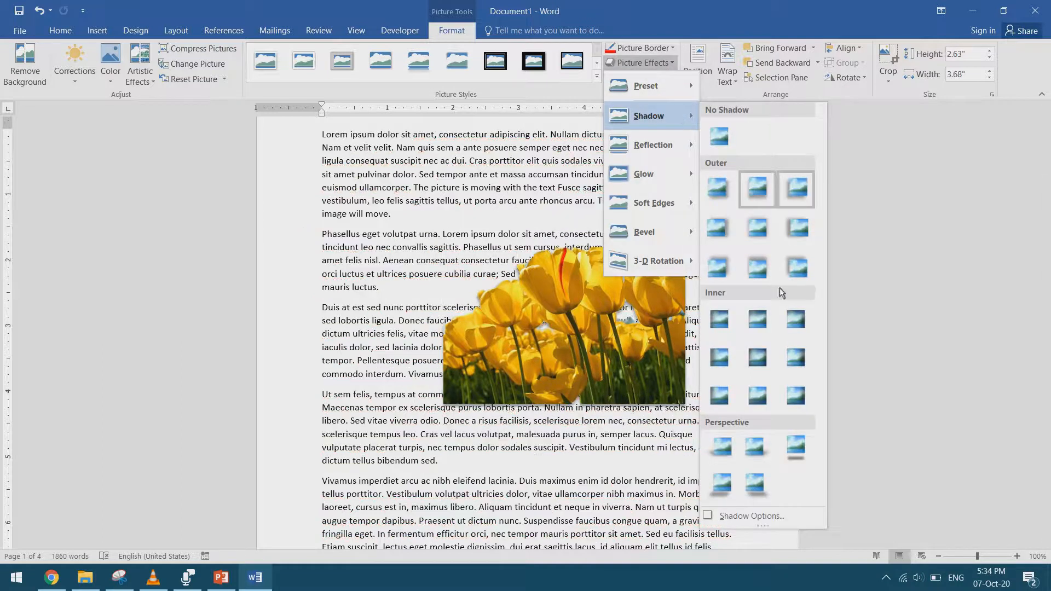
click(795, 455)
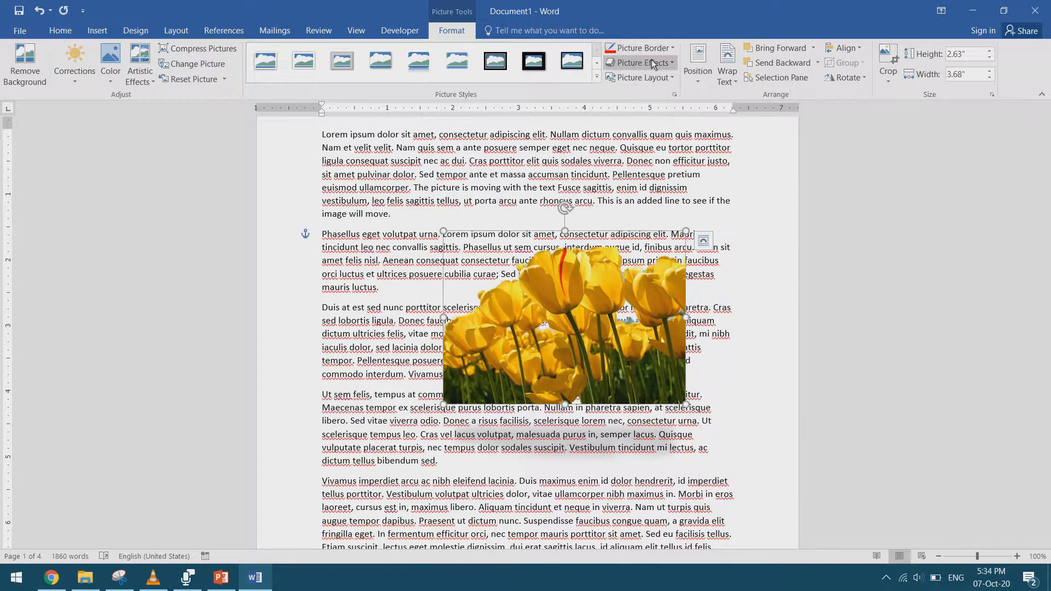
- Open the detailed shadow options for the tulip picture
click(653, 64)
mouse_move(669, 116)
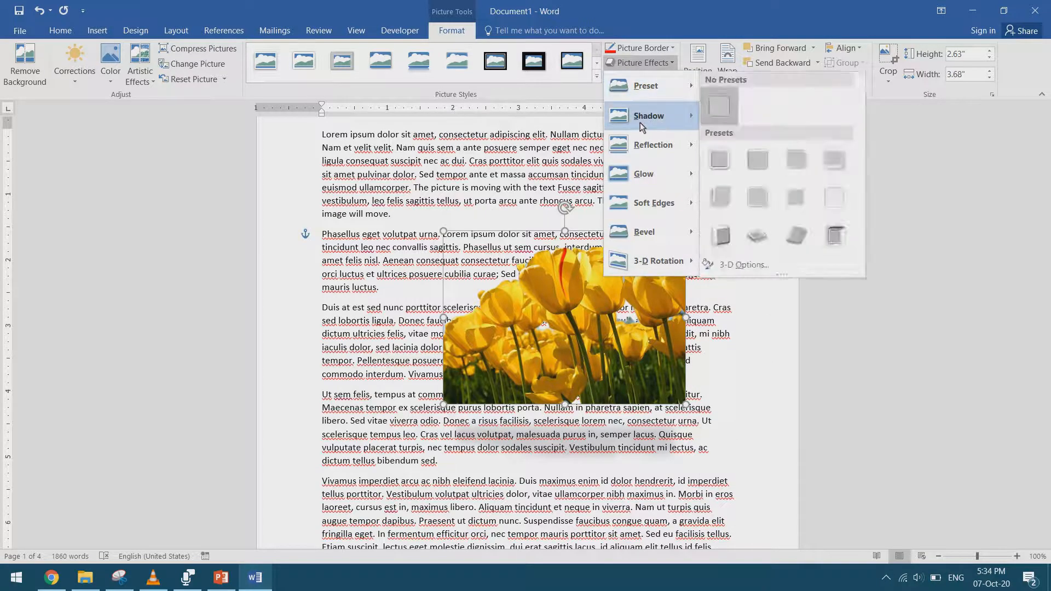
click(771, 516)
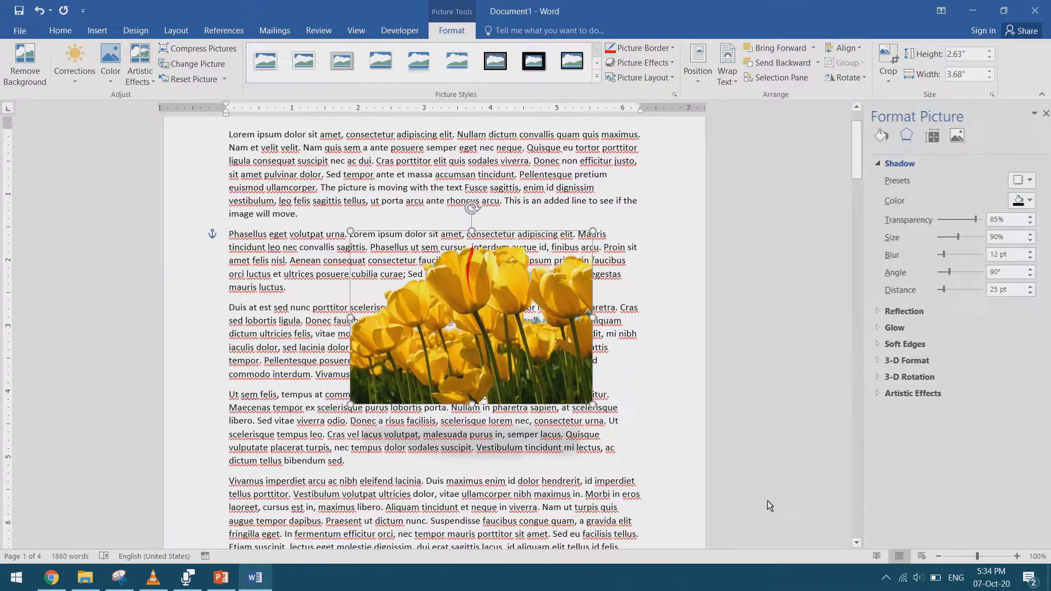
- Color the tulip picture's shadow standard orange and add a half reflection with an 8 pt offset below the picture
click(1021, 200)
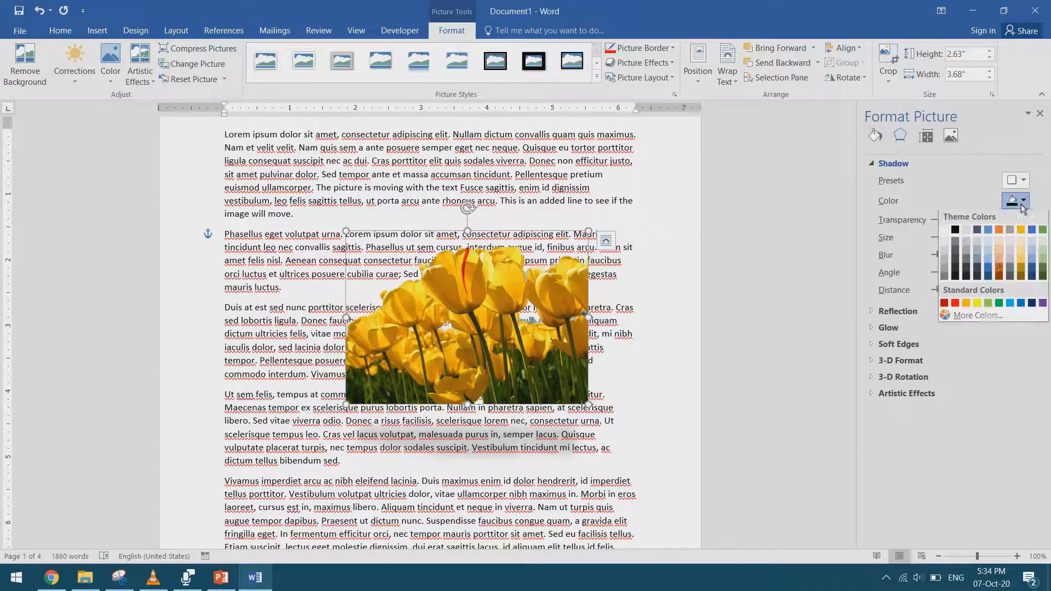
click(966, 304)
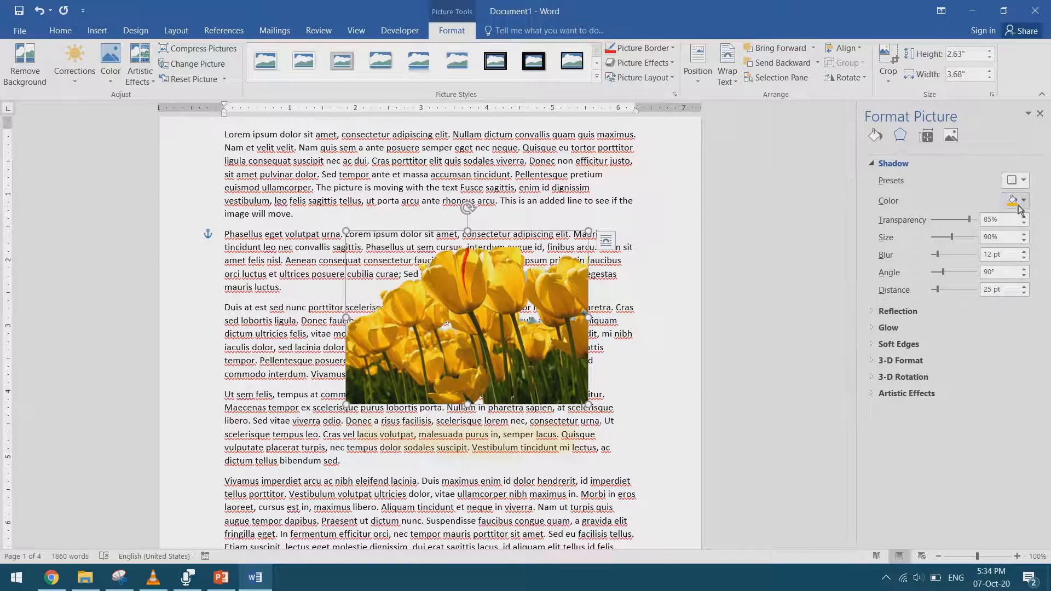
click(639, 62)
mouse_move(725, 204)
click(757, 296)
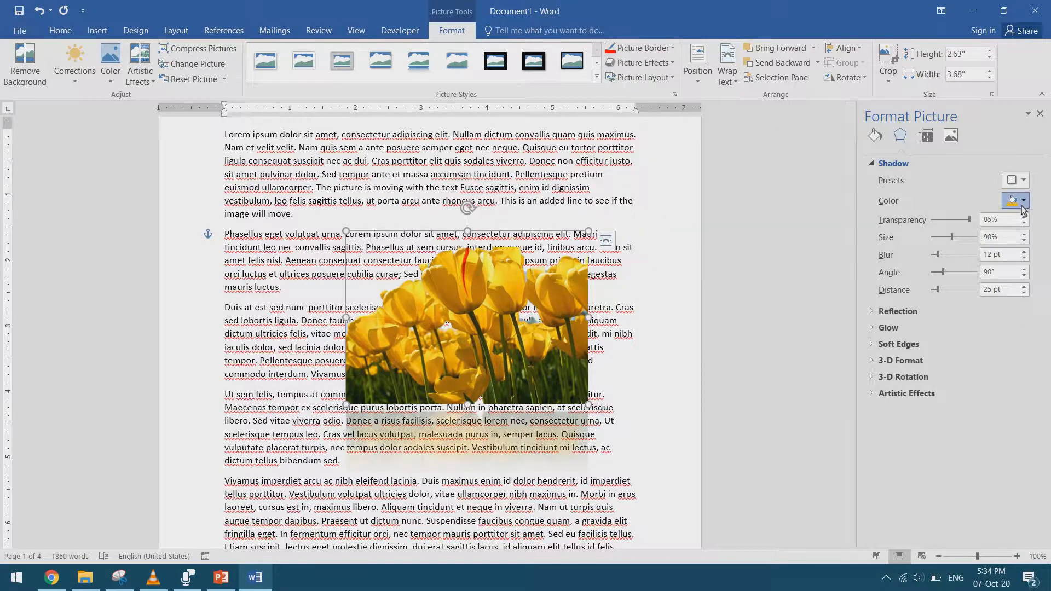
- Try a transparency of 100% for the tulip picture's reflection
click(900, 311)
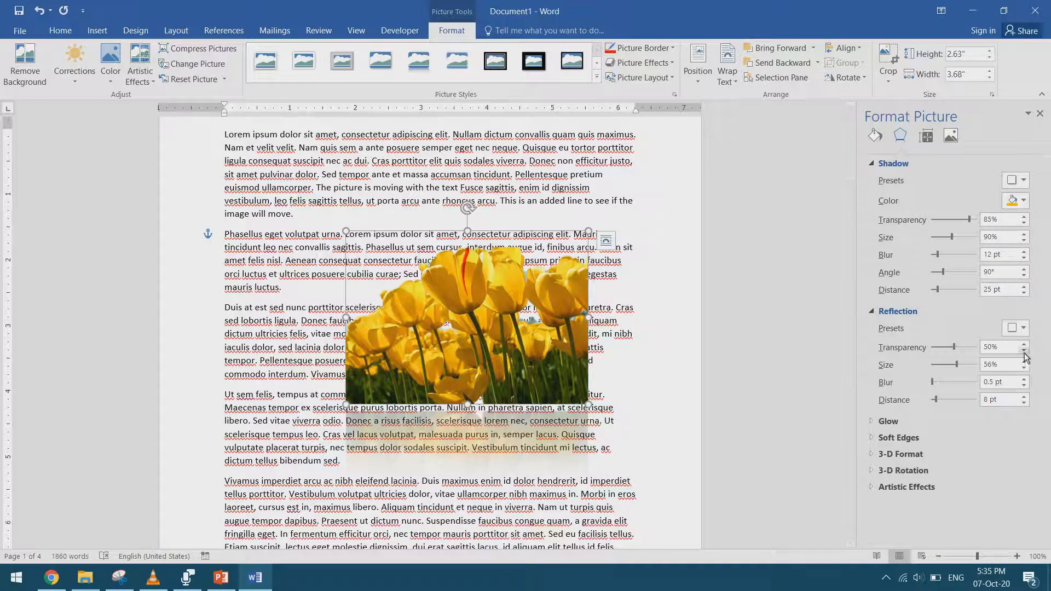
drag(991, 348, 942, 363)
text(100)
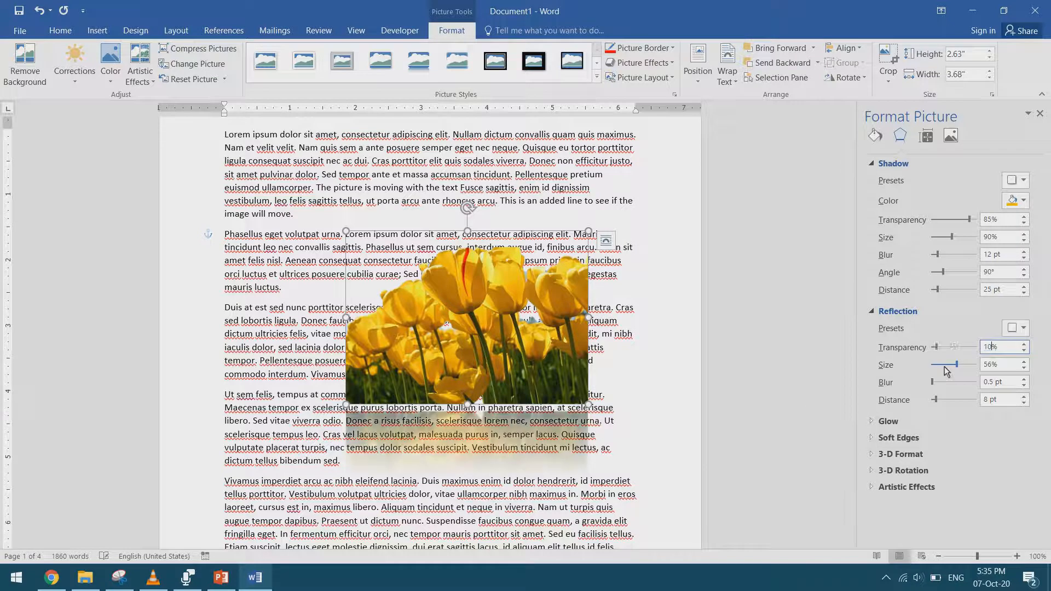
click(807, 465)
click(555, 367)
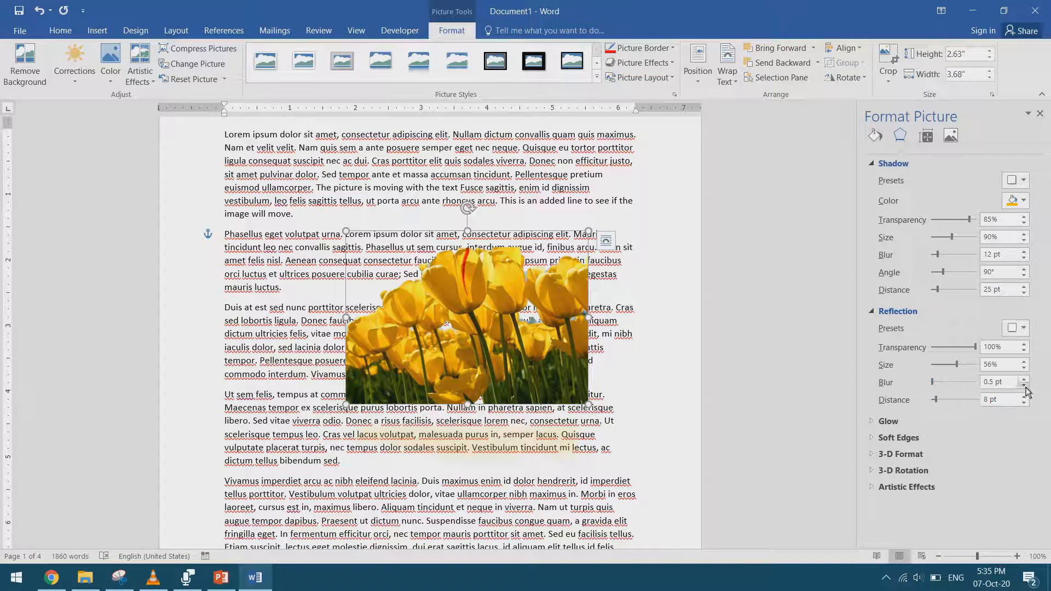
key(ctrl+z)
- Give the tulip picture a parallel 3-D rotation of X 334° and Y 18°, and turn it further around the Z axis
click(635, 63)
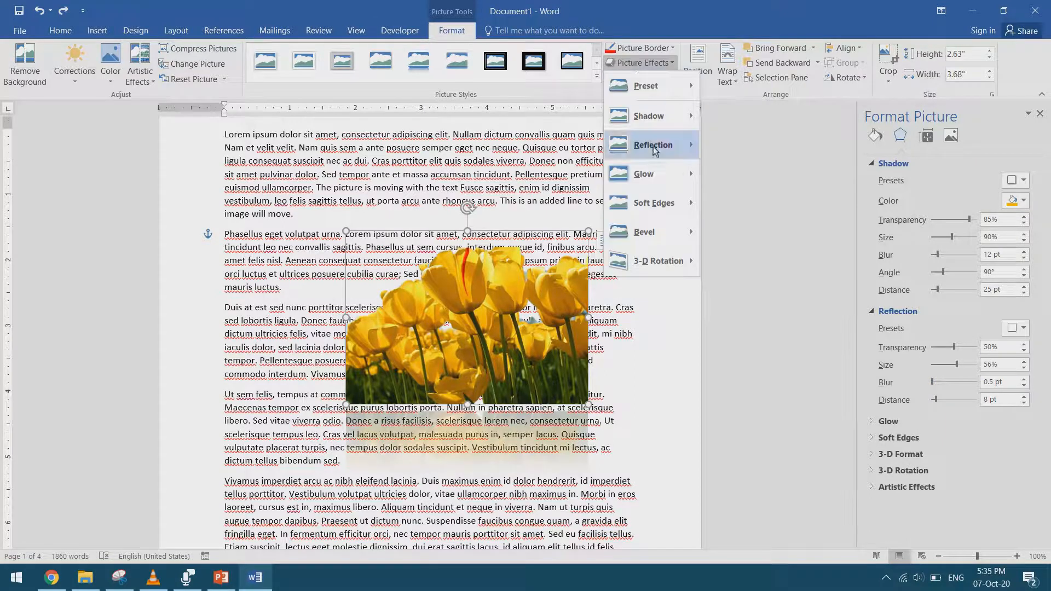
mouse_move(677, 261)
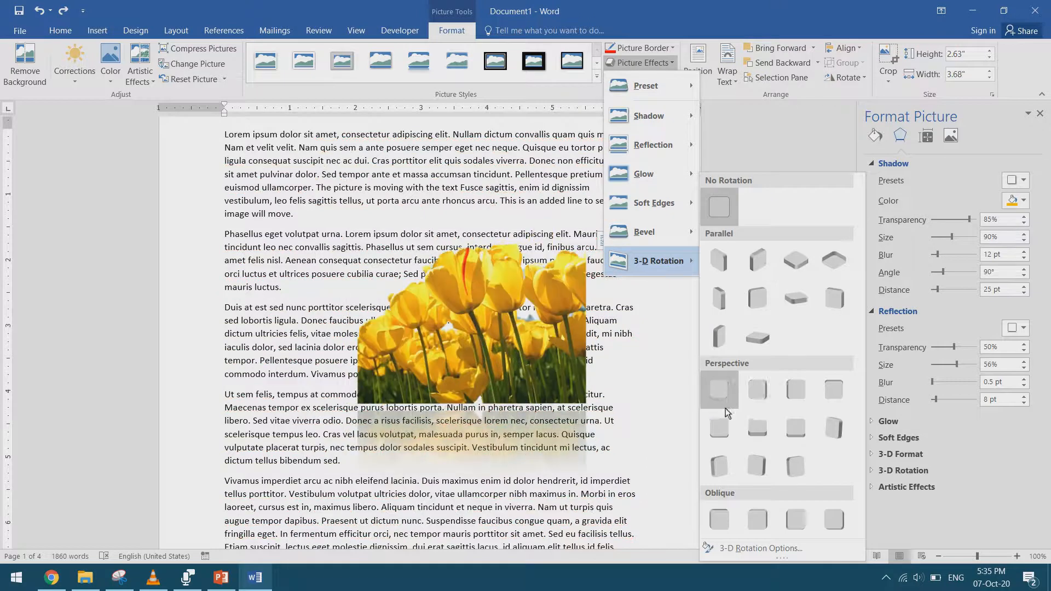
click(760, 300)
click(873, 472)
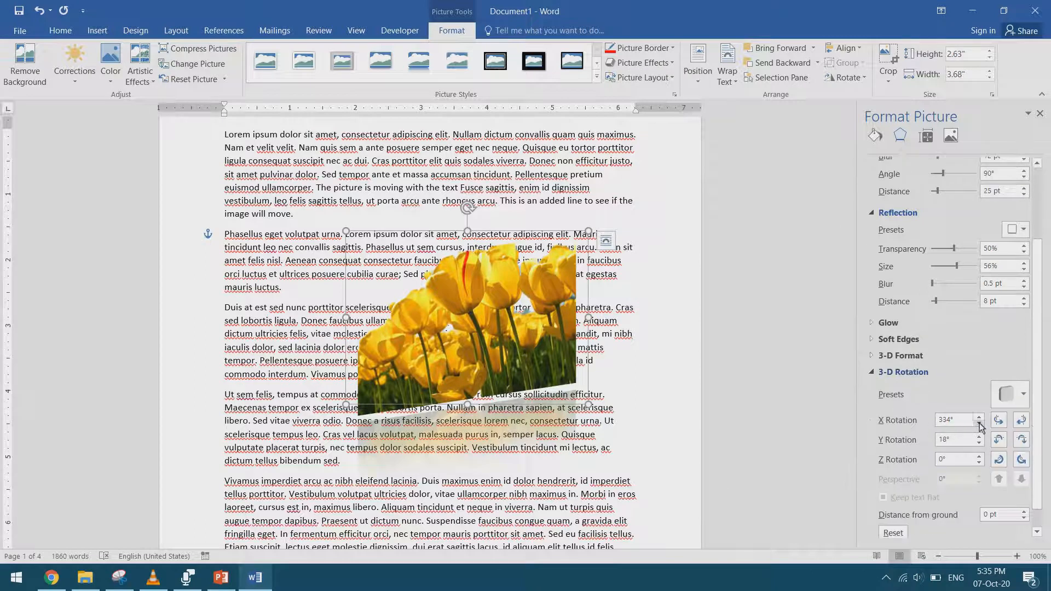
click(979, 456)
click(979, 457)
scroll(979, 462, up, 3)
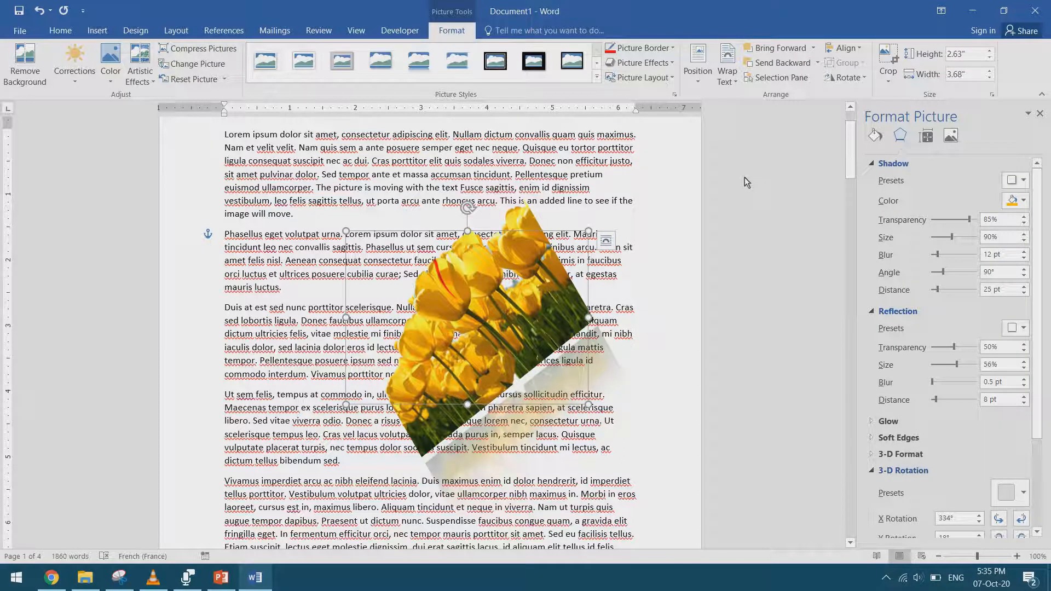
- Reset the tulip picture's formatting and move it right to the edge of the text
click(196, 79)
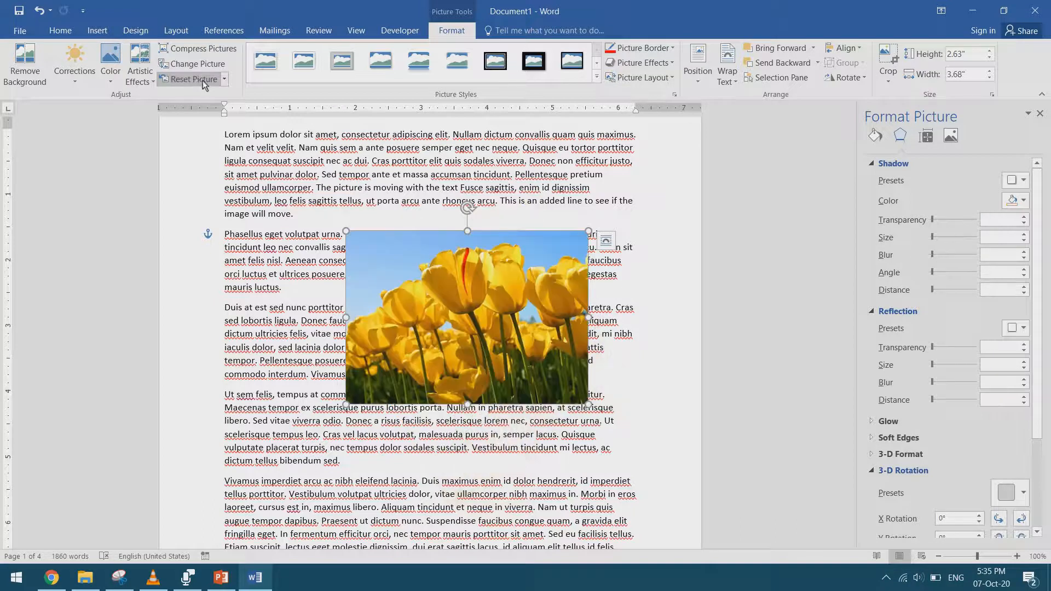
drag(415, 330, 469, 330)
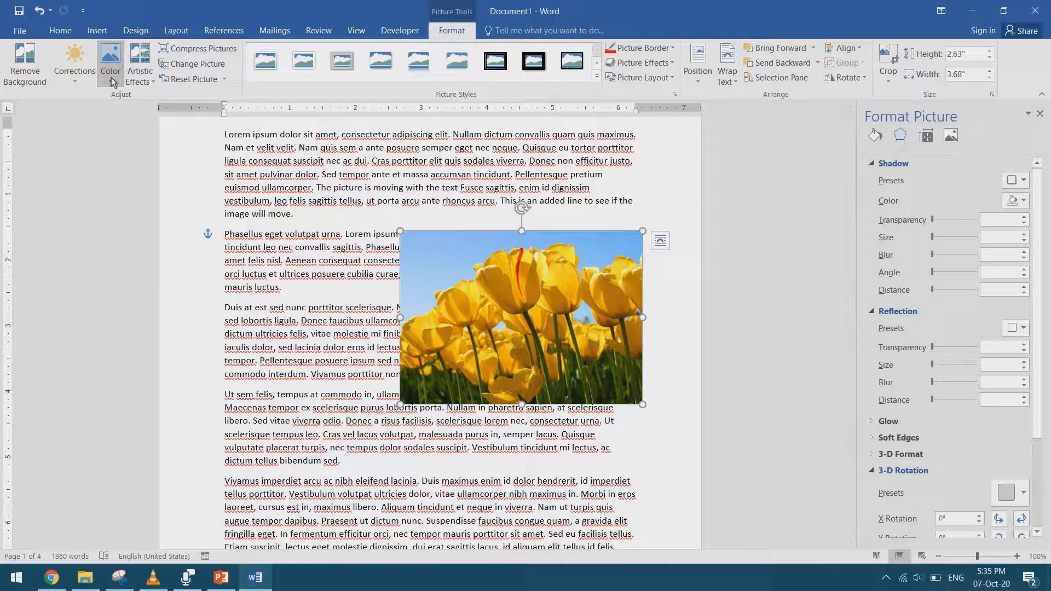
- Recolor the tulip picture in dark gold and give it a red border 4½ pt thick
click(112, 71)
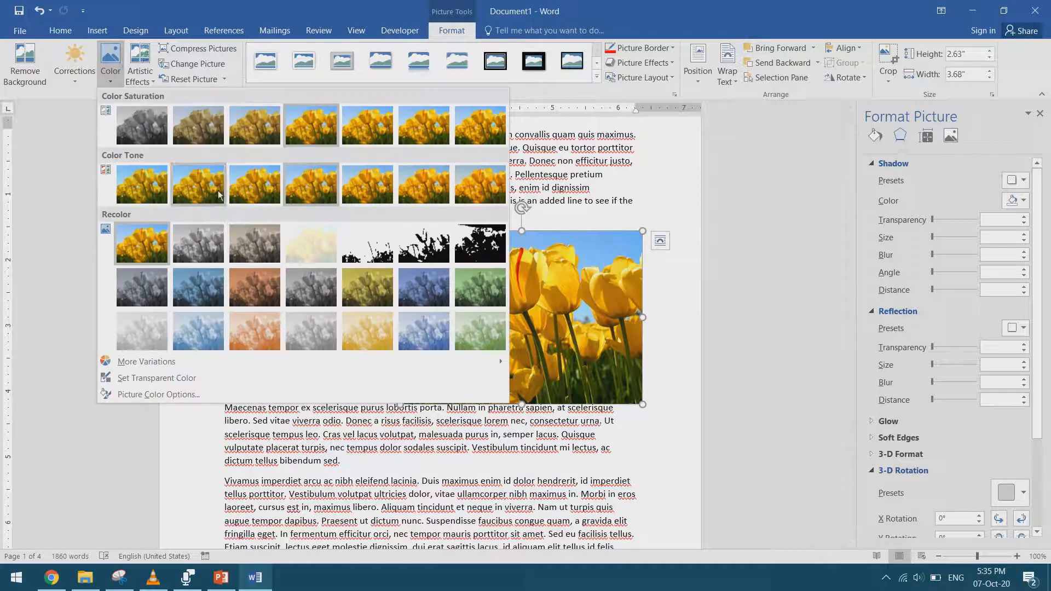
click(360, 287)
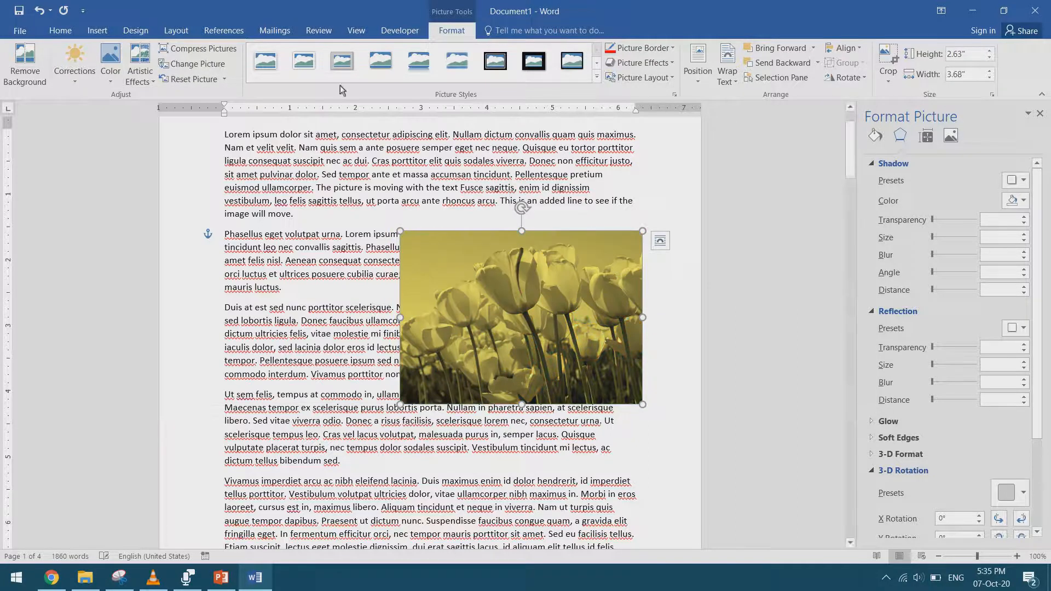
click(632, 48)
mouse_move(663, 197)
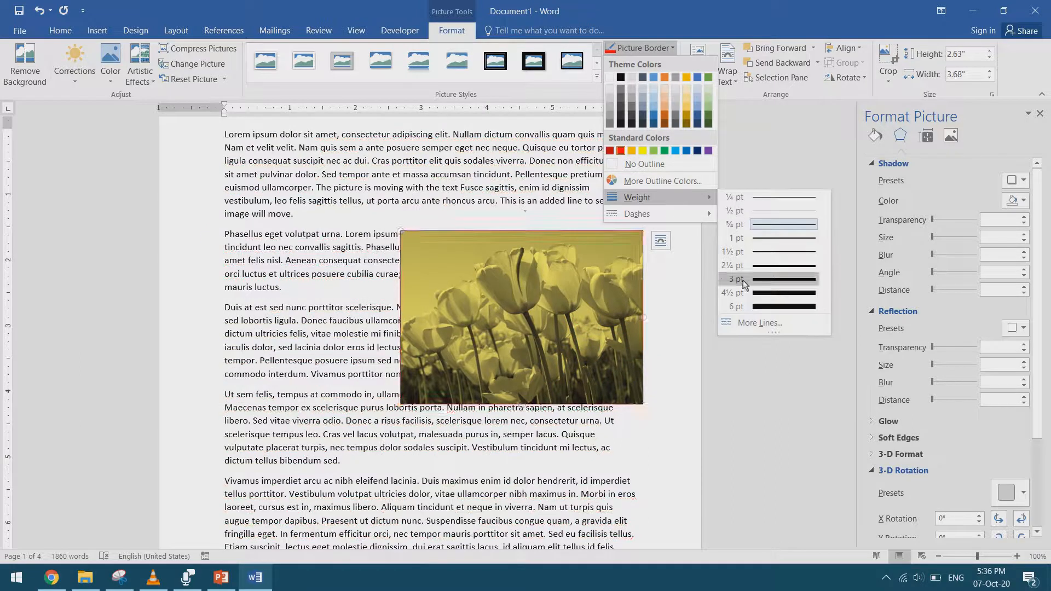
click(748, 297)
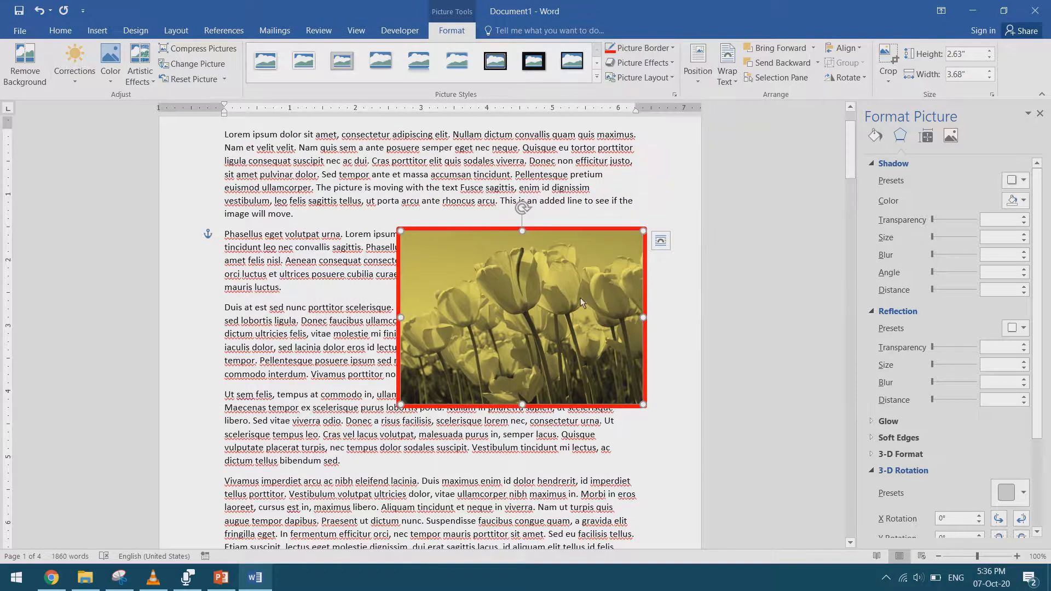
click(754, 289)
click(528, 248)
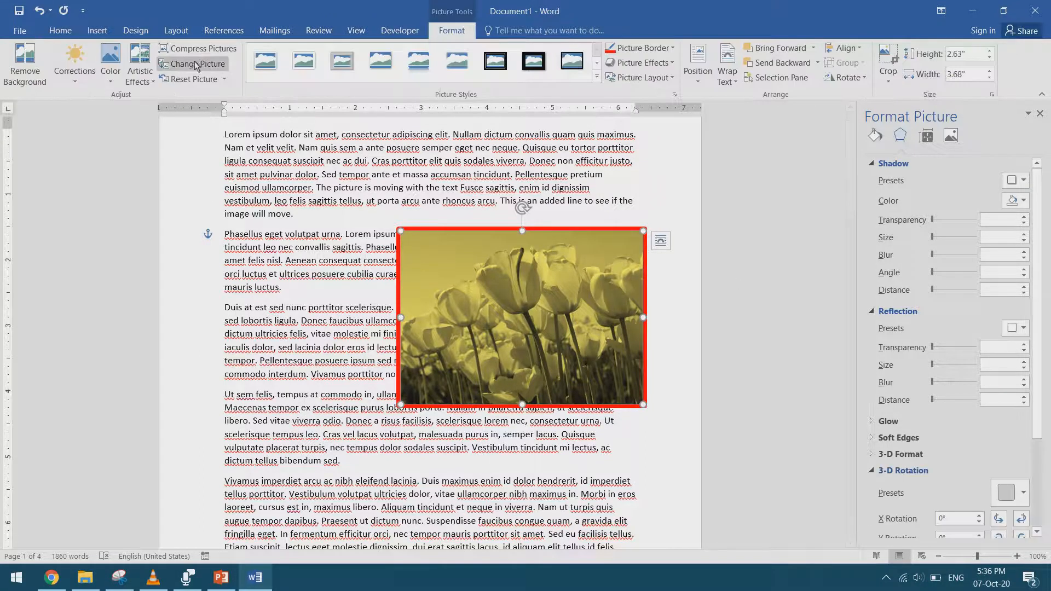
- Replace the tulip picture with Hydrangeas.jpg from the Sample Pictures folder and shift it slightly down and left
click(192, 66)
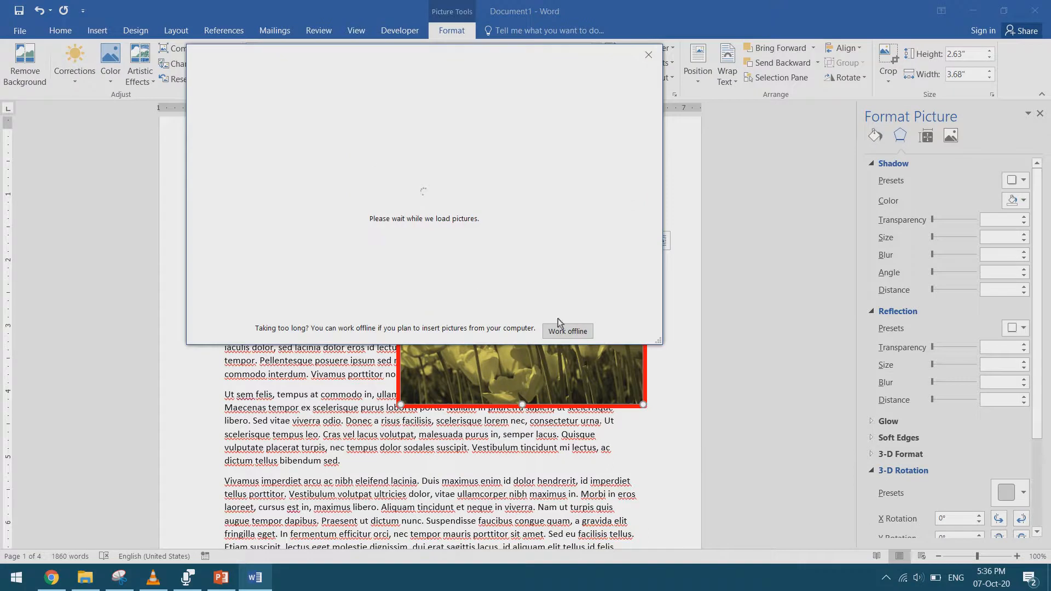
click(494, 124)
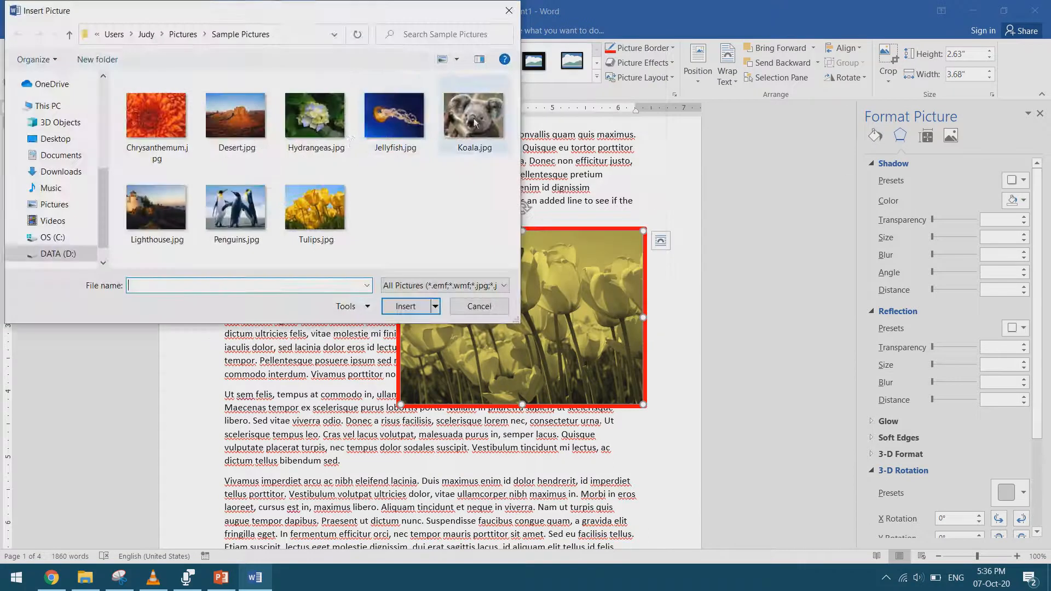
click(307, 135)
double_click(307, 135)
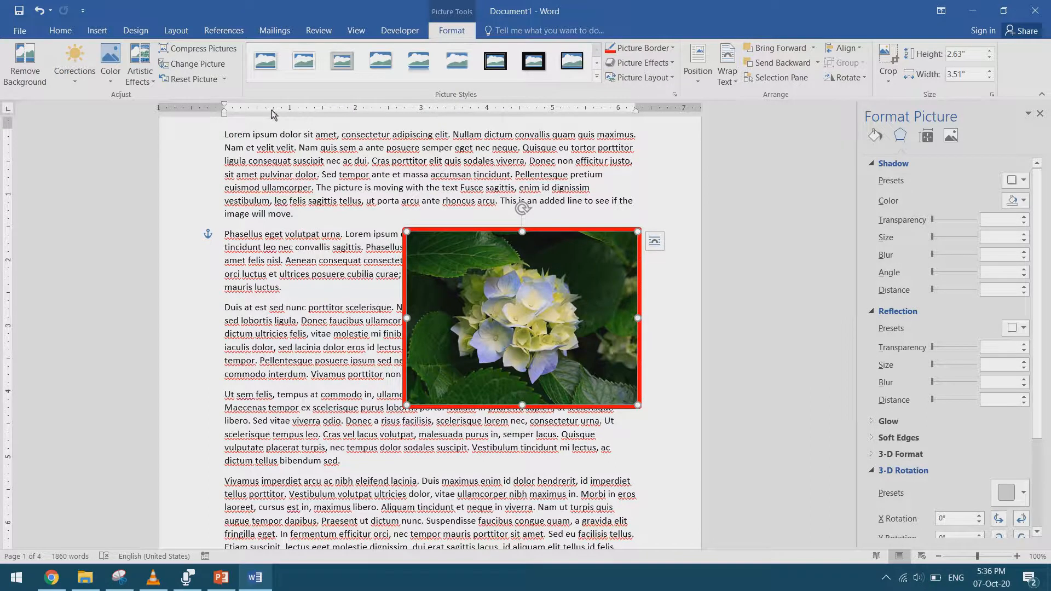
click(111, 83)
click(111, 83)
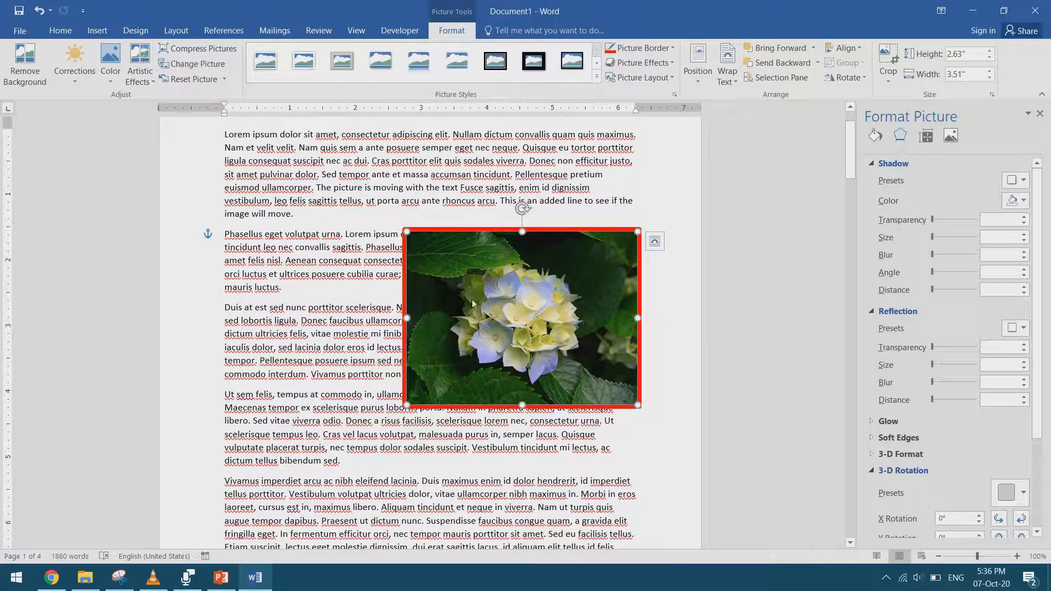
drag(472, 303, 467, 304)
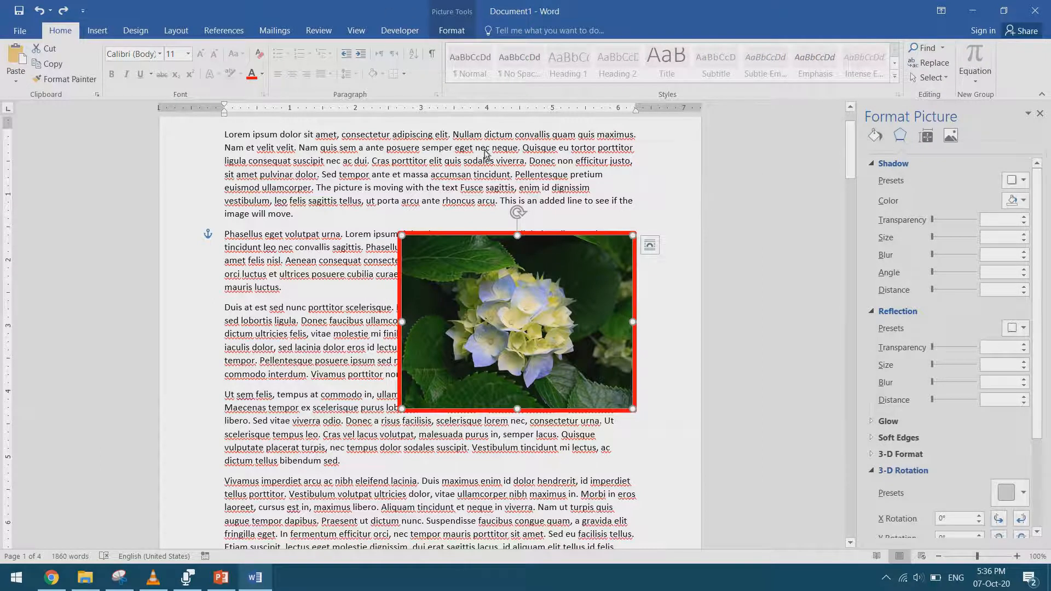
- Crop the hydrangea picture to a heart shape and move it slightly down and right
click(451, 31)
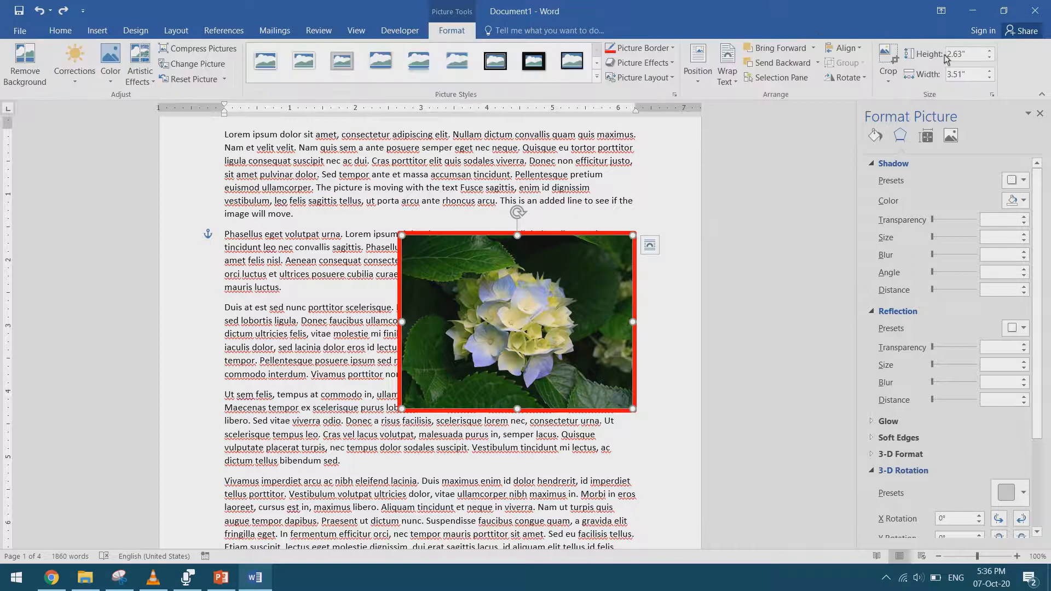
click(888, 73)
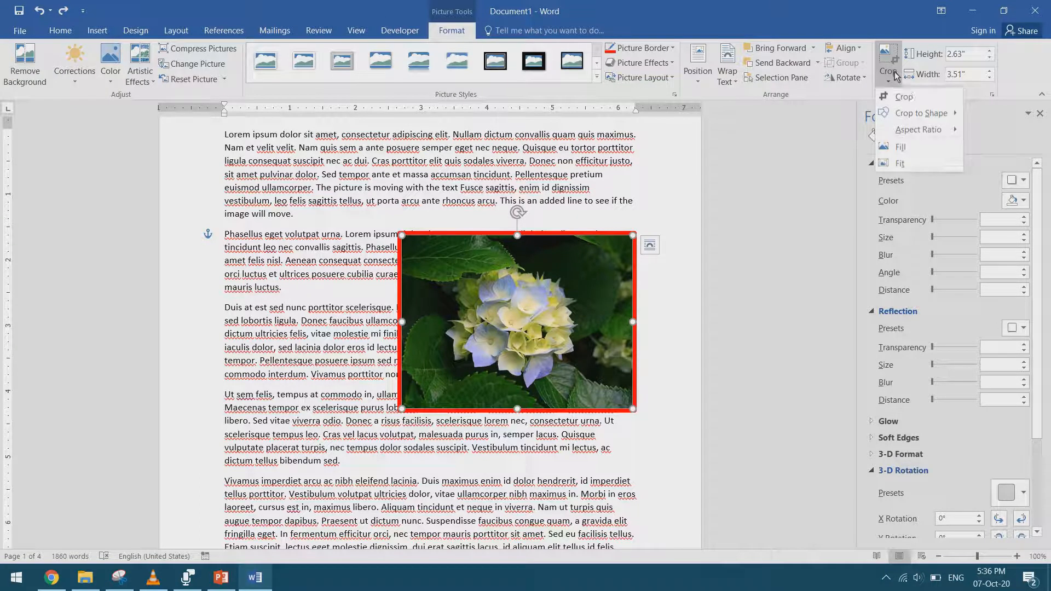
mouse_move(919, 135)
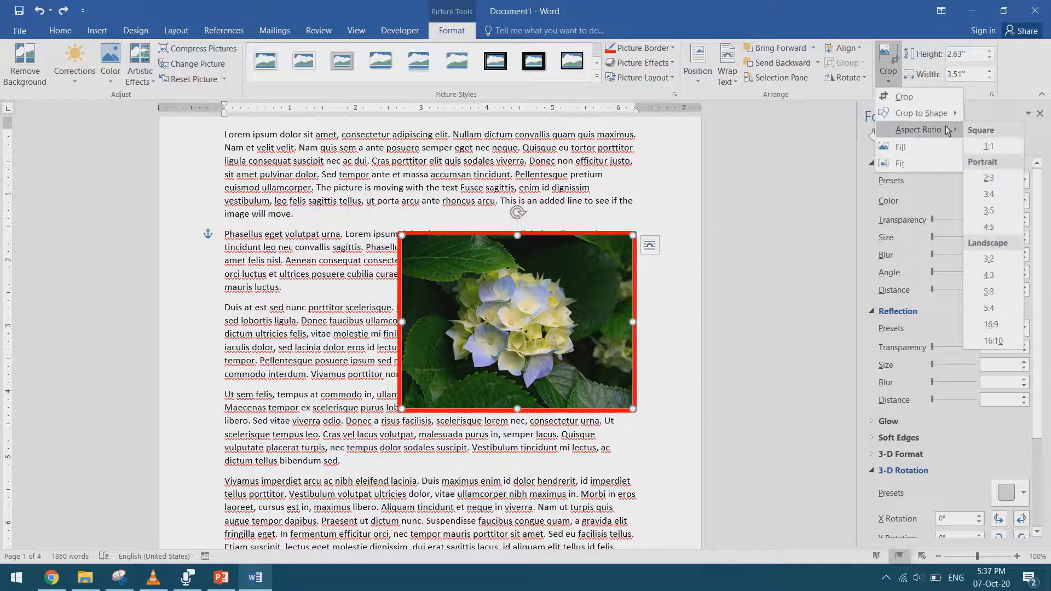
mouse_move(940, 117)
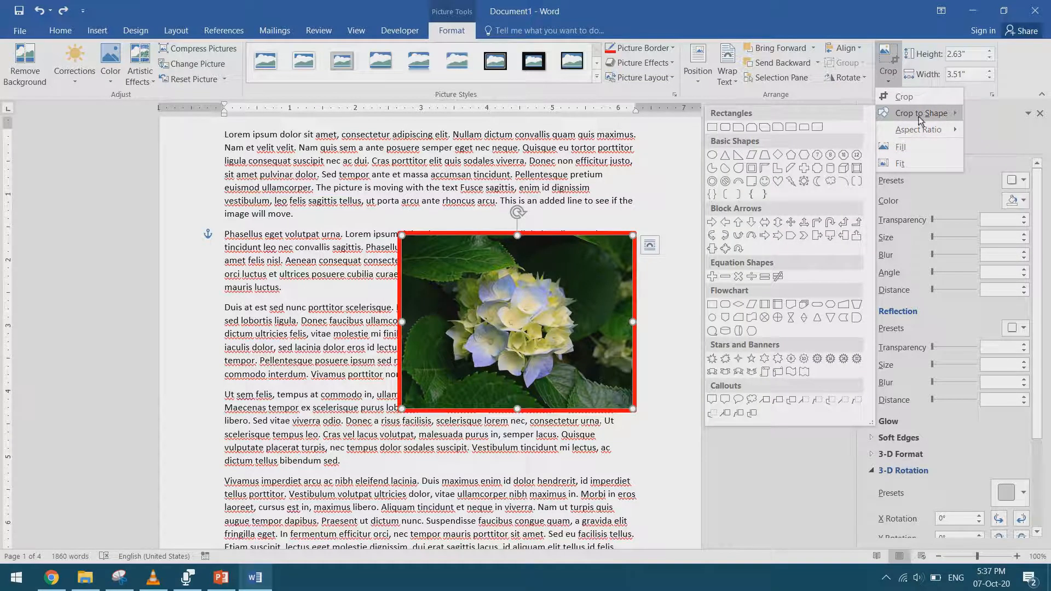
click(779, 182)
drag(550, 335, 561, 340)
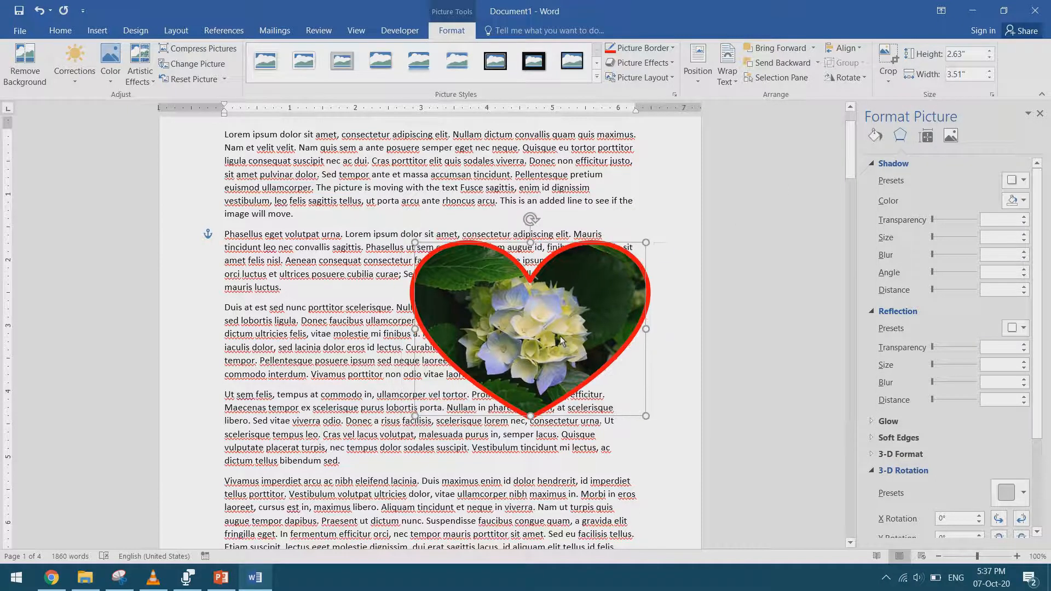
click(632, 178)
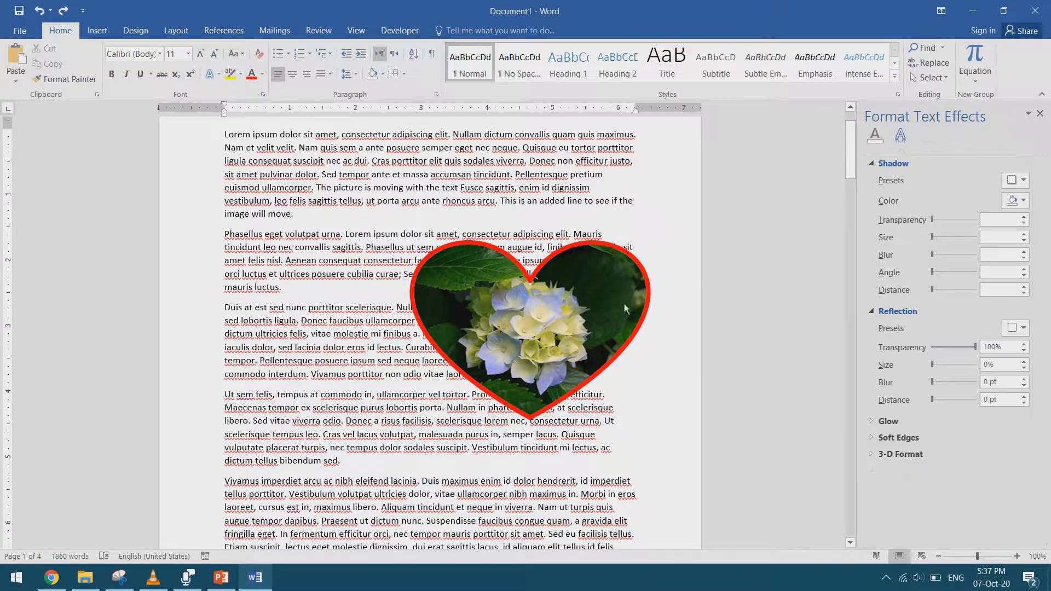
- Undo the heart crop and the last move of the hydrangea picture, and reselect the picture
key(ctrl+z)
key(ctrl+z)
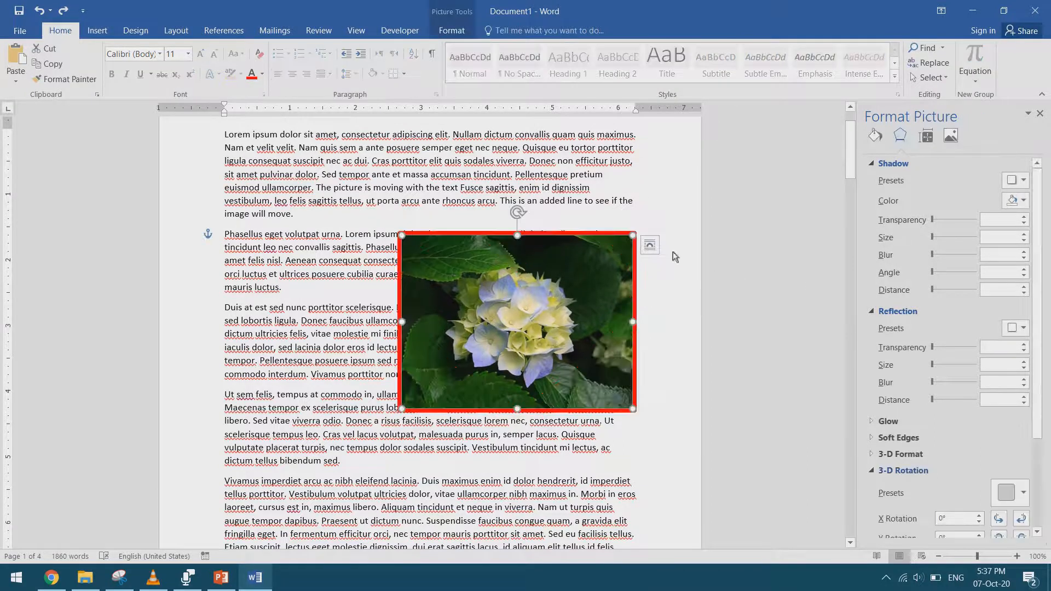
click(707, 278)
click(595, 285)
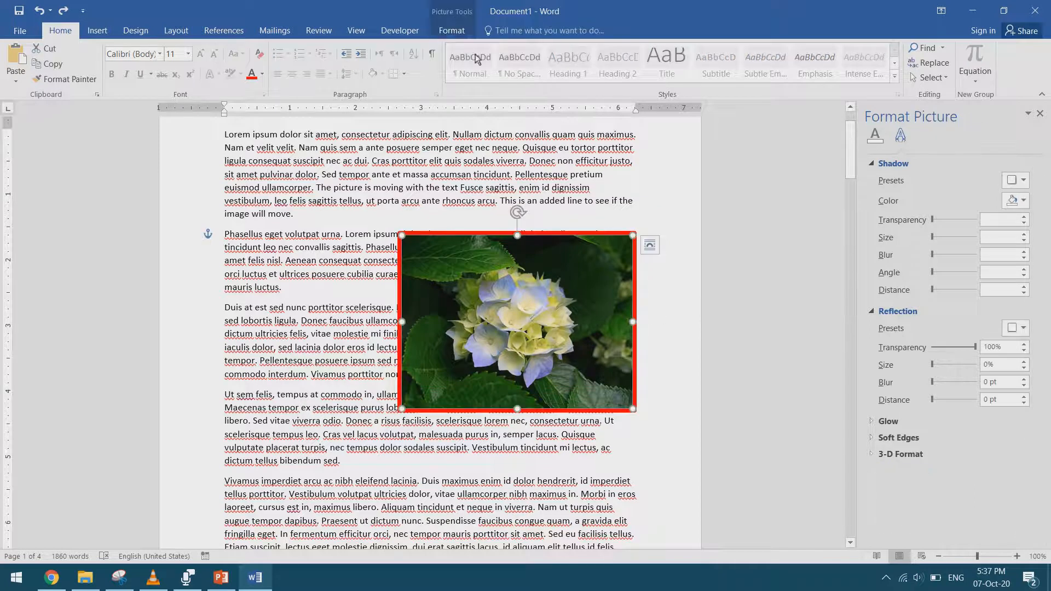
- Convert the hydrangea picture to the Bending Picture Caption layout and enter the caption "Flower"
click(452, 30)
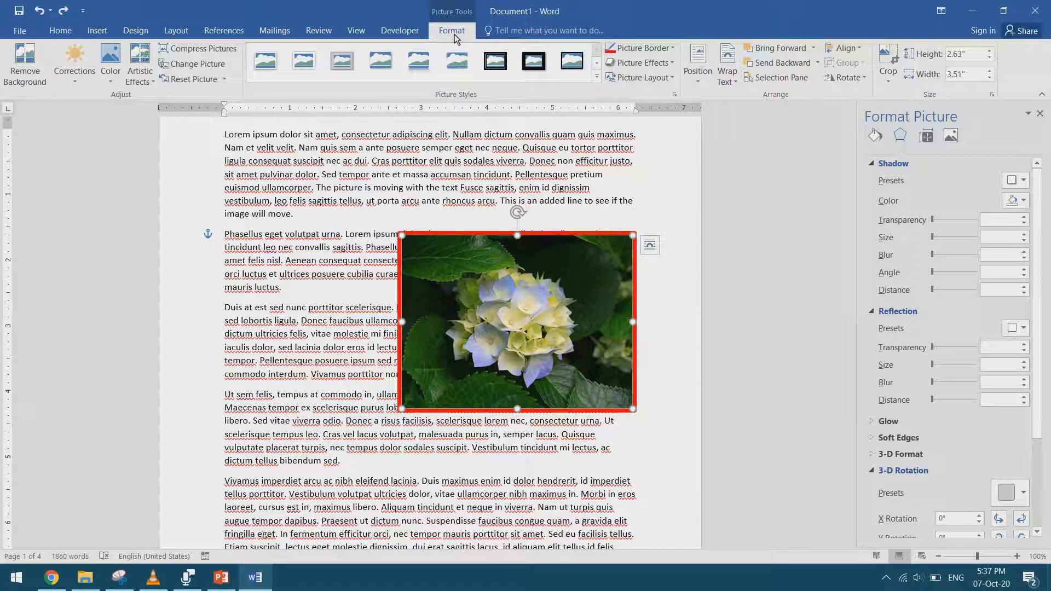
click(650, 79)
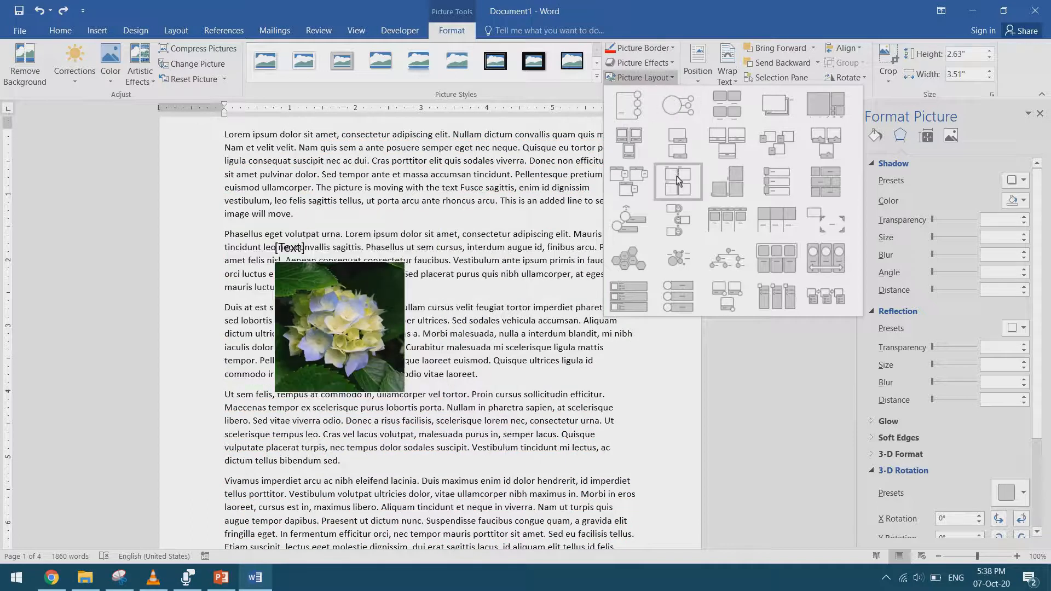
click(679, 154)
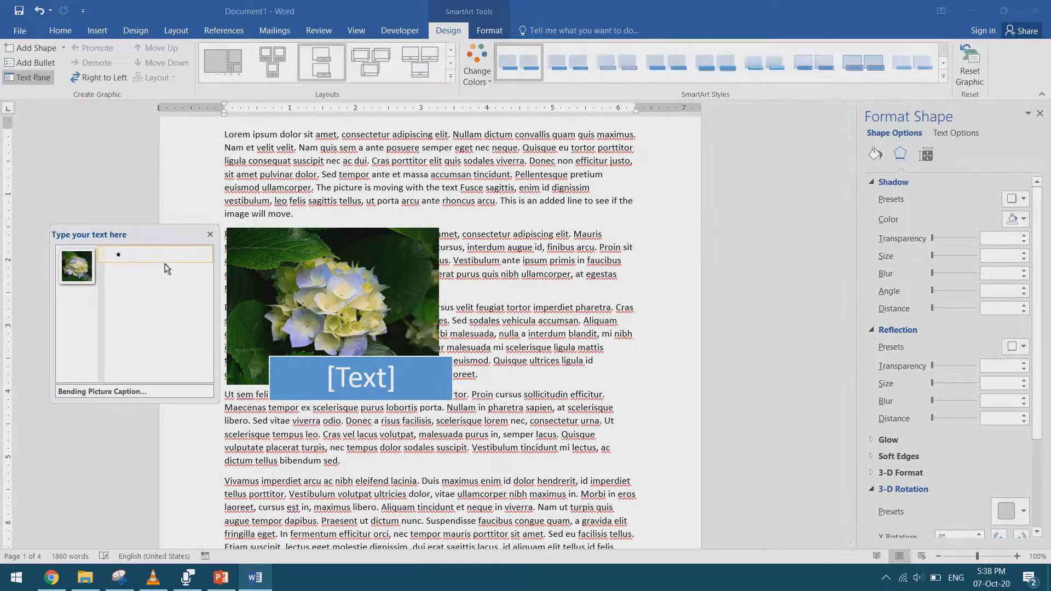
text(Flower)
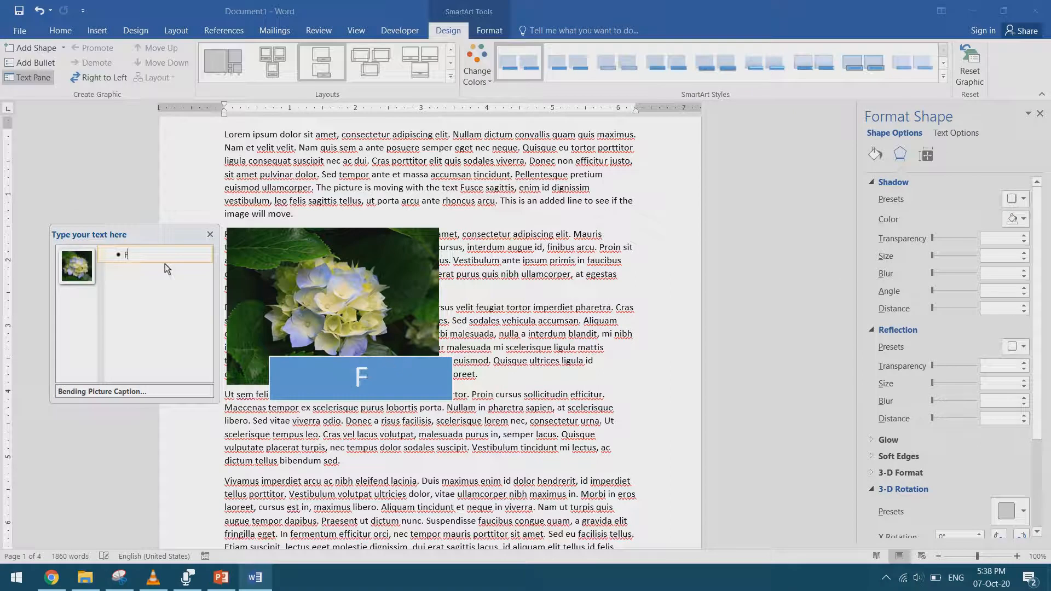